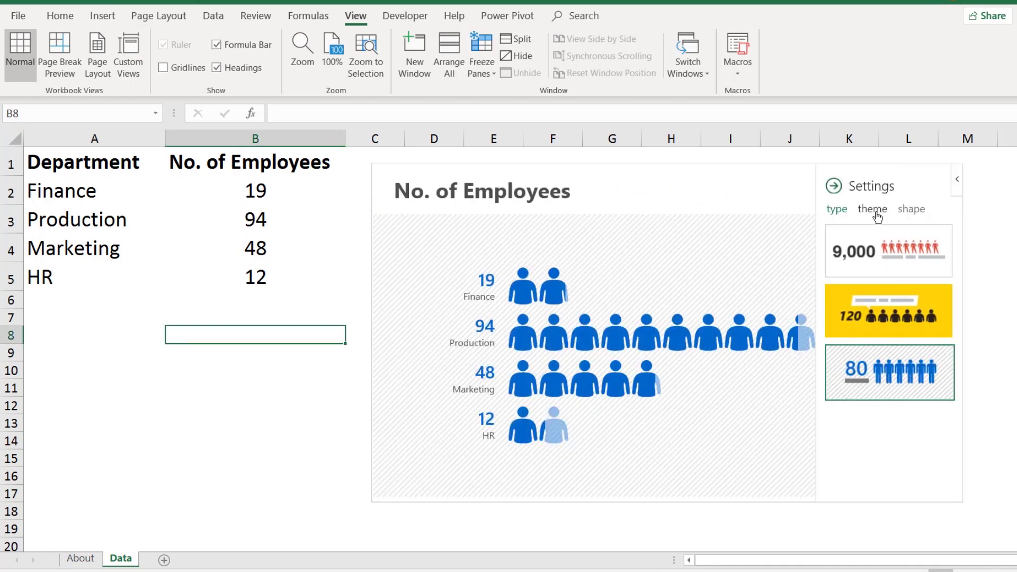
Preview the pink, dark and red colour themes on the pictograph
{"action": "left_click", "coordinate": [872, 209]}
{"action": "left_click", "coordinate": [926, 236]}
{"action": "left_click", "coordinate": [856, 306]}
{"action": "left_click", "coordinate": [856, 339]}
Try figure Shapes 3, 4, 8 and 13, then return to Shape 1
{"action": "left_click", "coordinate": [911, 209]}
{"action": "left_click", "coordinate": [907, 239]}
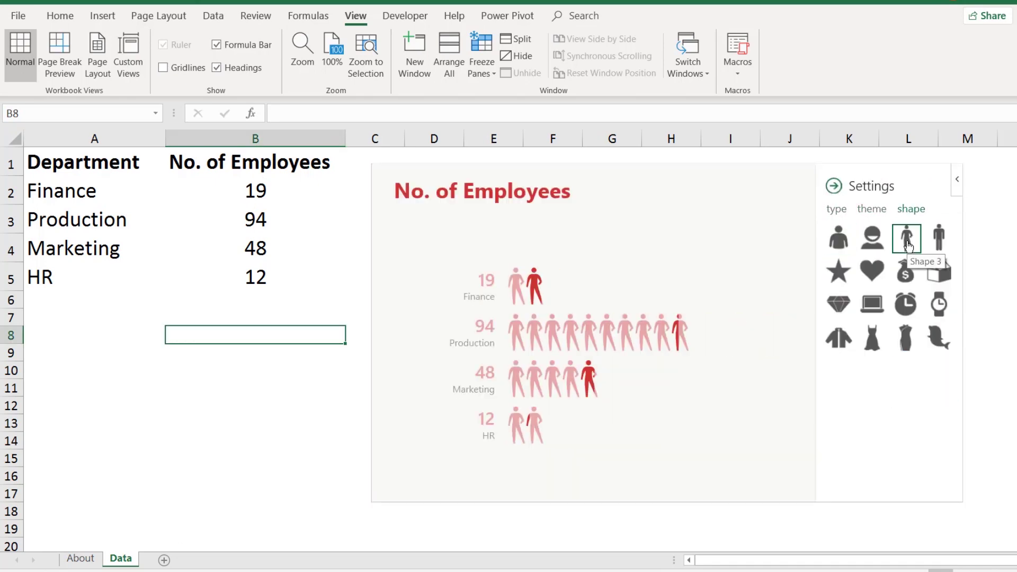
{"action": "left_click", "coordinate": [939, 237]}
{"action": "left_click", "coordinate": [939, 272]}
{"action": "left_click", "coordinate": [839, 339]}
{"action": "left_click", "coordinate": [839, 238]}
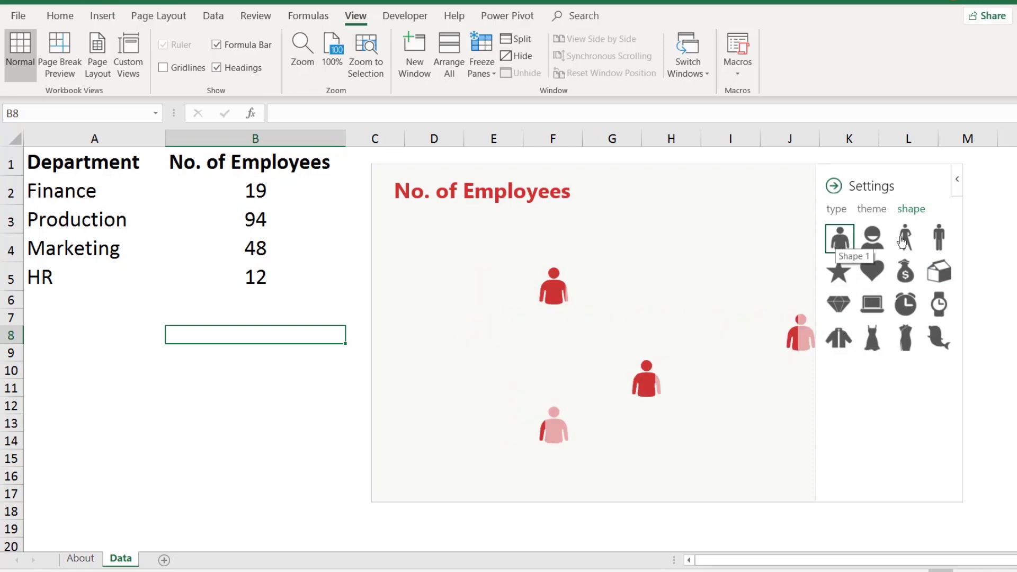
Apply the dark theme with blue figures and the yellow Type 2 layout
{"action": "left_click", "coordinate": [873, 208]}
{"action": "left_click", "coordinate": [922, 271]}
{"action": "left_click", "coordinate": [837, 209]}
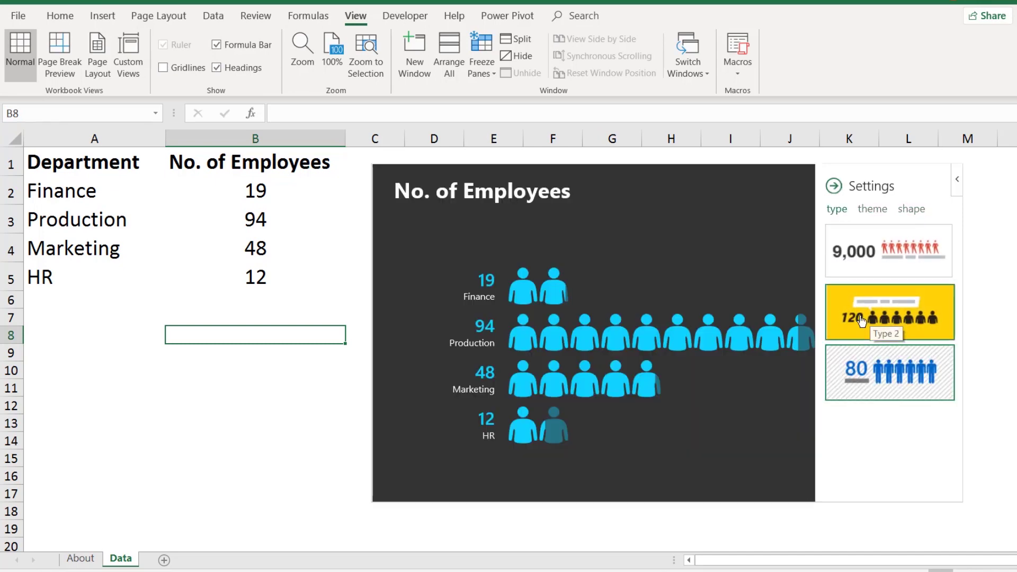
{"action": "left_click", "coordinate": [862, 321]}
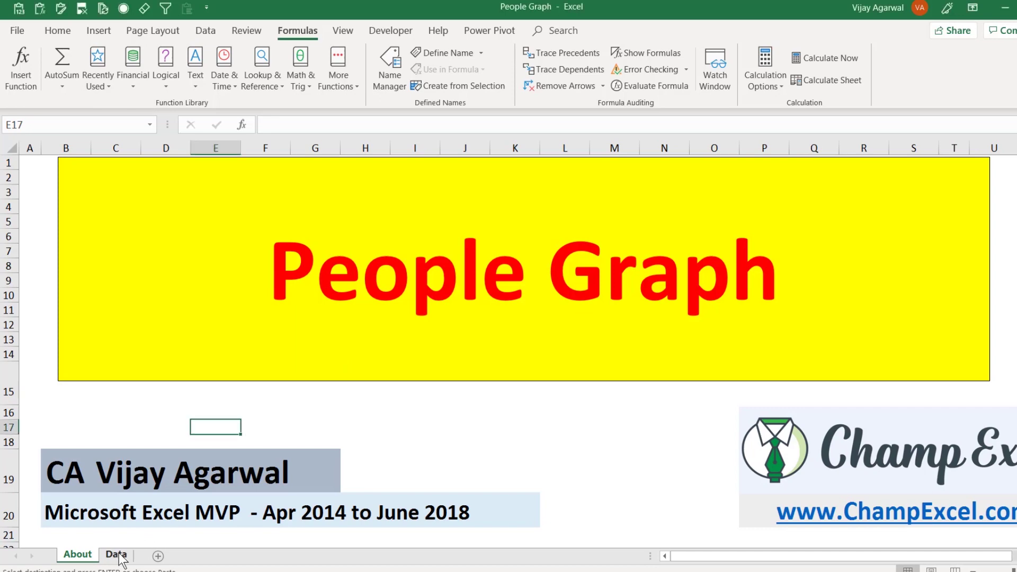
Switch to the Data sheet and select the employee counts B2:B5
{"action": "left_click", "coordinate": [116, 554]}
{"action": "left_click", "coordinate": [129, 369]}
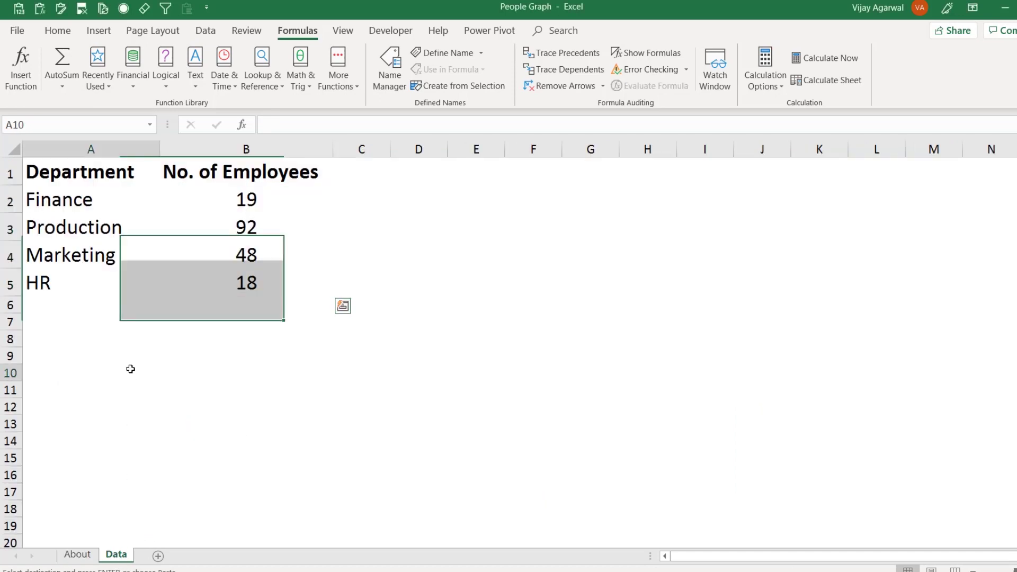
{"action": "left_click", "coordinate": [74, 186]}
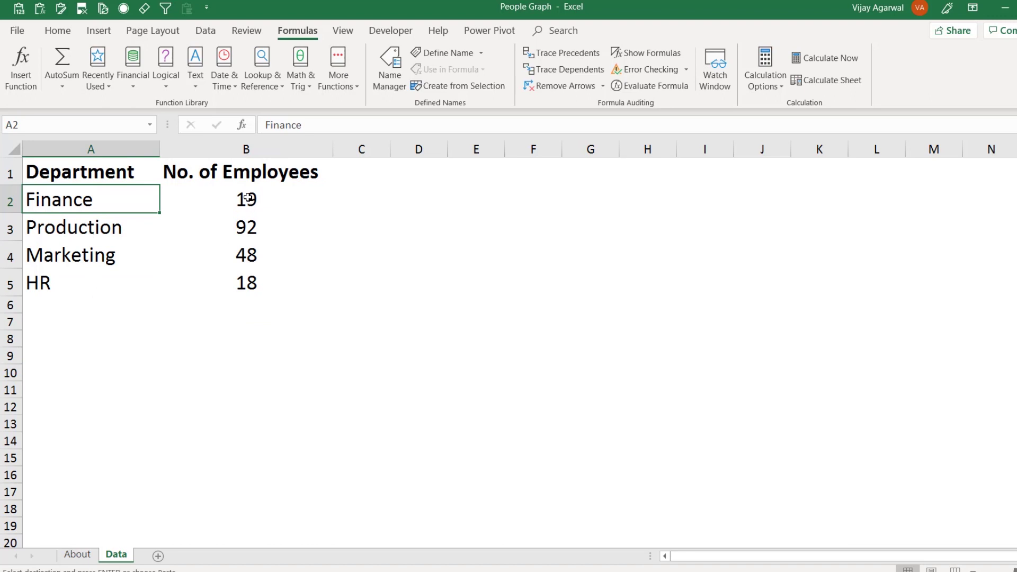
{"action": "left_click_drag", "start_coordinate": [246, 200], "coordinate": [246, 288]}
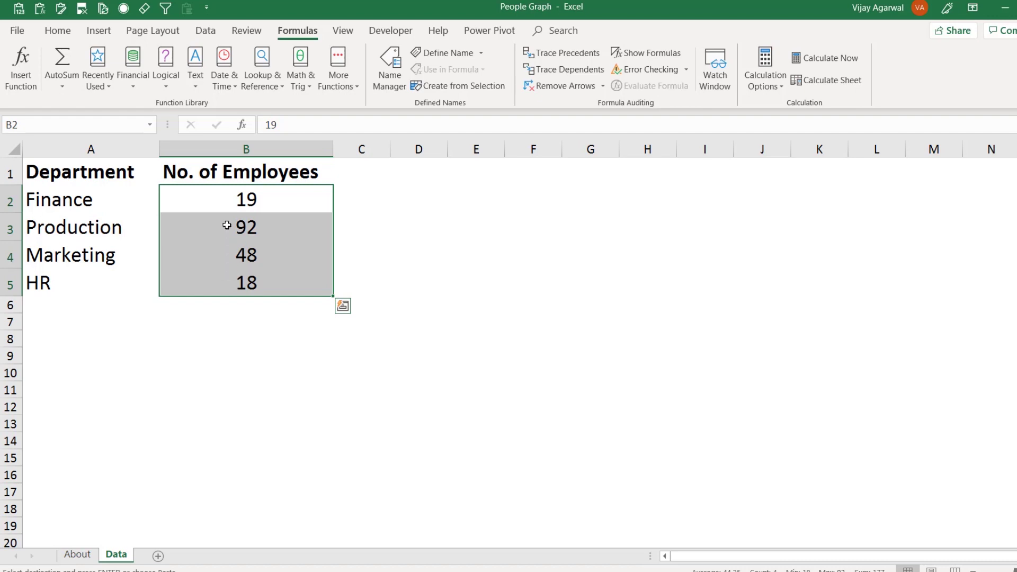
Check each headcount: Finance 19, Production 92, Marketing 48, HR 18
{"action": "left_click", "coordinate": [226, 207]}
{"action": "left_click", "coordinate": [225, 233]}
{"action": "left_click", "coordinate": [229, 258]}
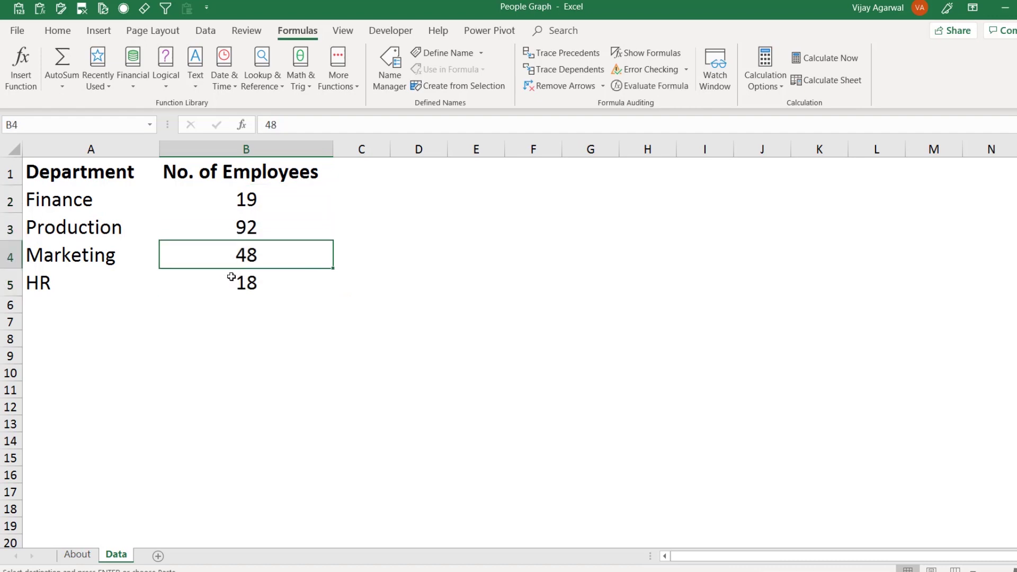
{"action": "left_click", "coordinate": [233, 284]}
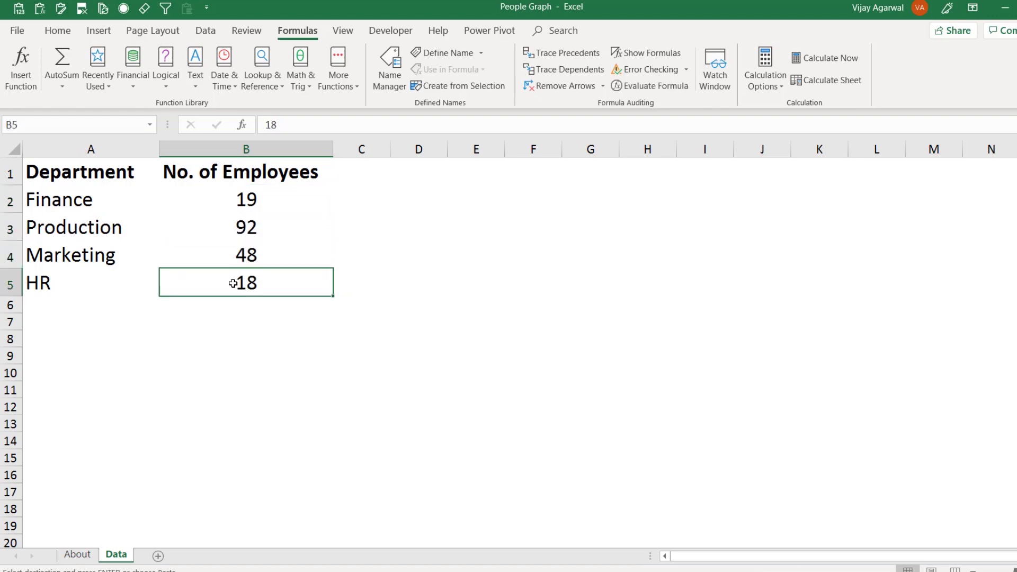
{"action": "left_click", "coordinate": [233, 202]}
{"action": "left_click", "coordinate": [238, 232]}
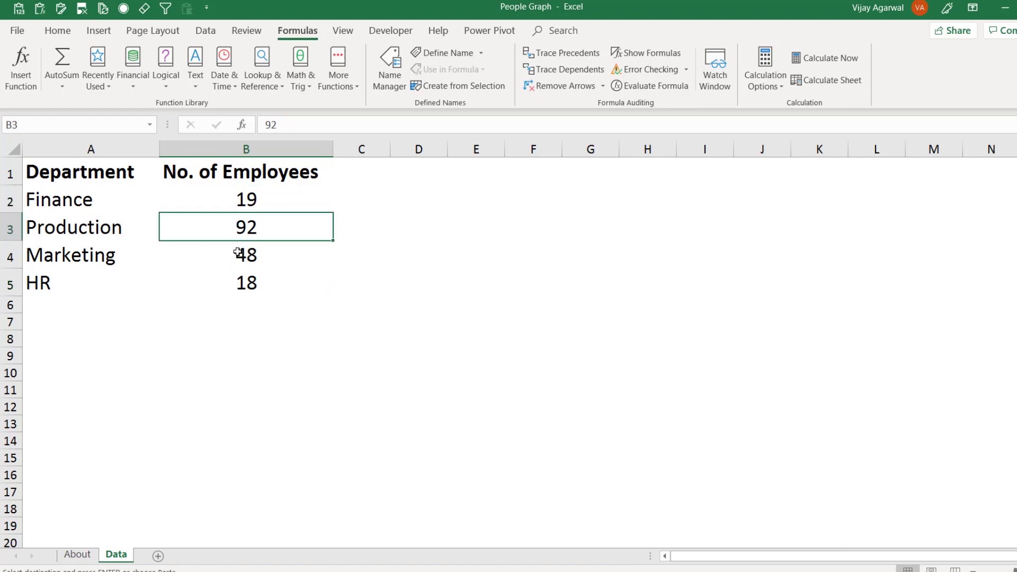
{"action": "left_click", "coordinate": [242, 256]}
{"action": "left_click", "coordinate": [240, 289]}
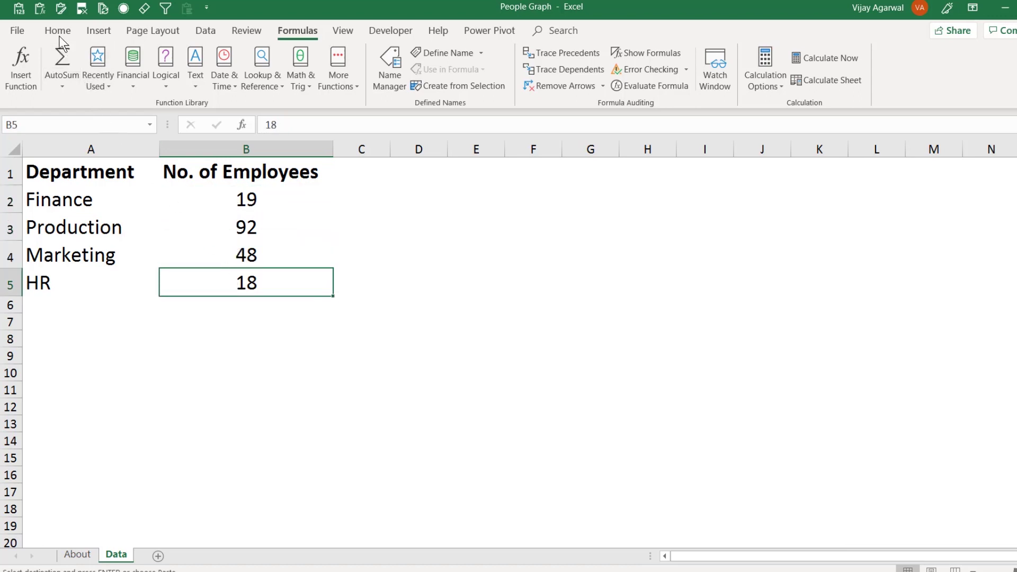
{"action": "left_click", "coordinate": [84, 194]}
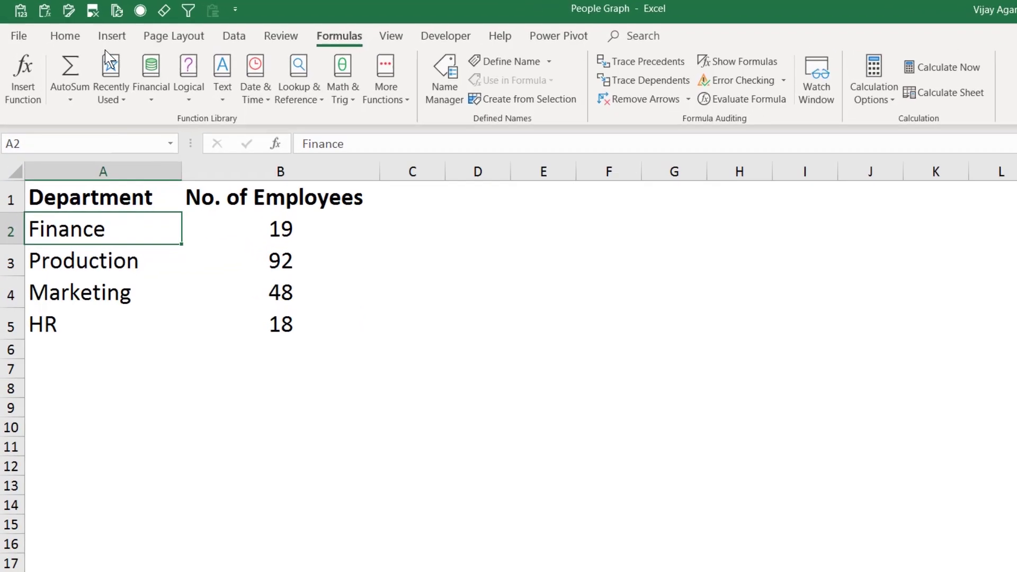
{"action": "left_click", "coordinate": [98, 31]}
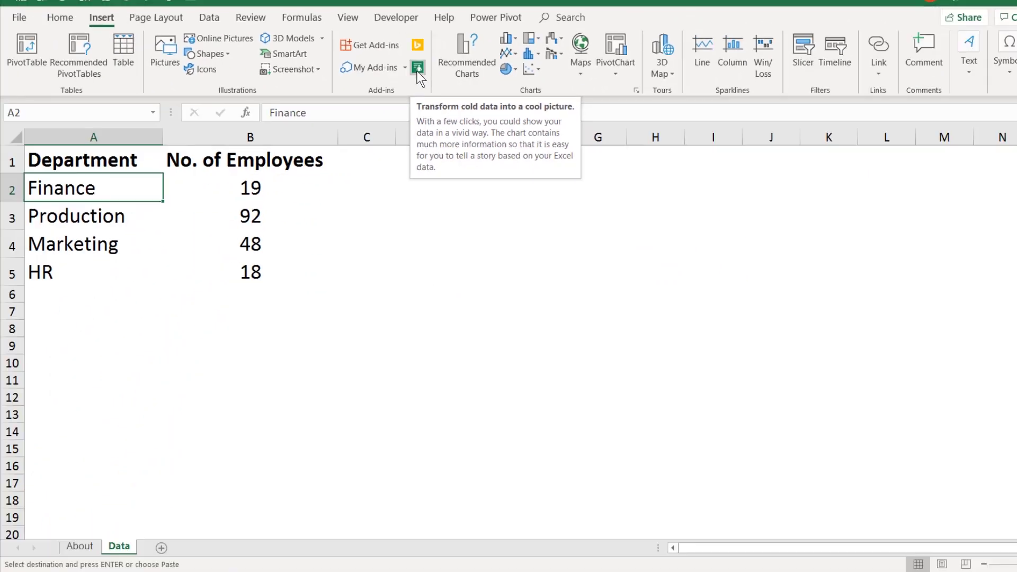
Insert a People Graph from the Add-ins group, showing its sample app figures
{"action": "left_click", "coordinate": [418, 68]}
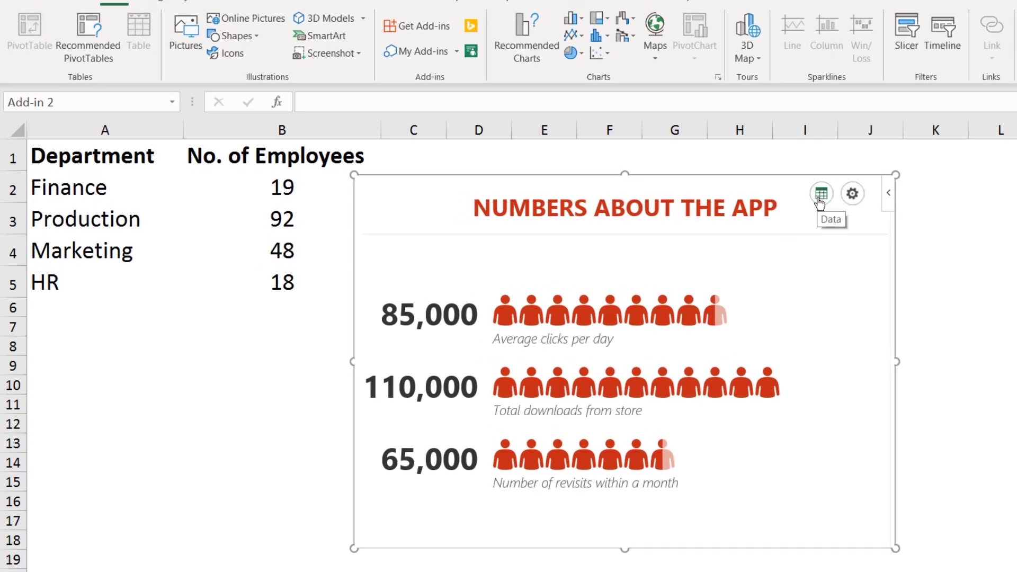
Build the pictograph from the department table A1:B5
{"action": "left_click", "coordinate": [820, 200]}
{"action": "left_click", "coordinate": [796, 241]}
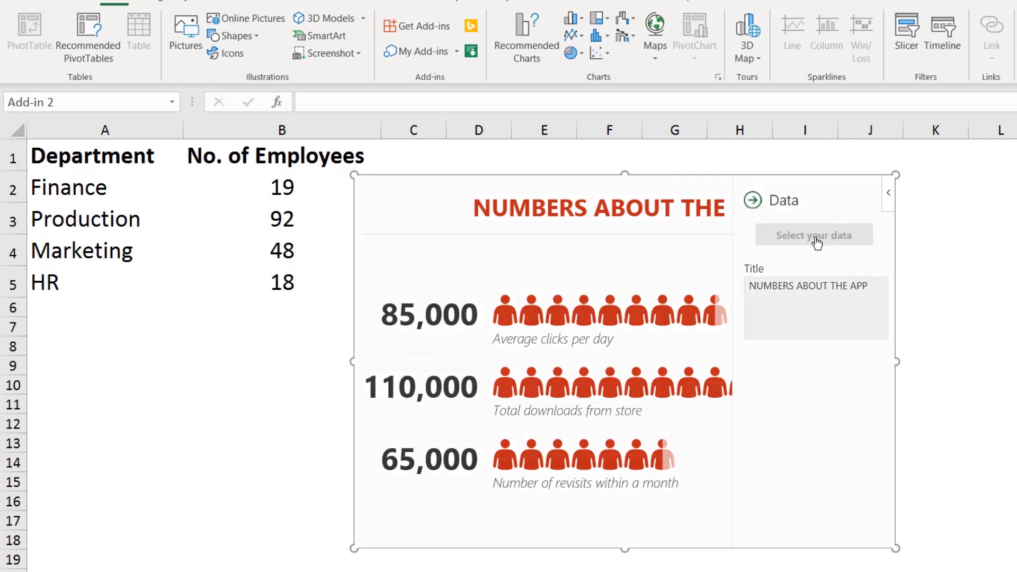
{"action": "left_click_drag", "start_coordinate": [60, 156], "coordinate": [265, 289]}
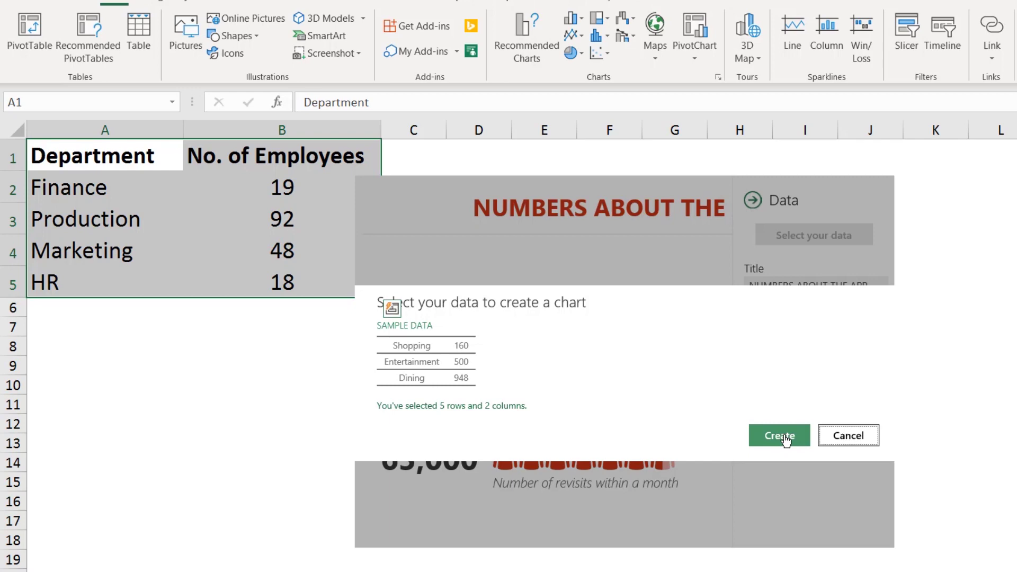
{"action": "left_click", "coordinate": [779, 436]}
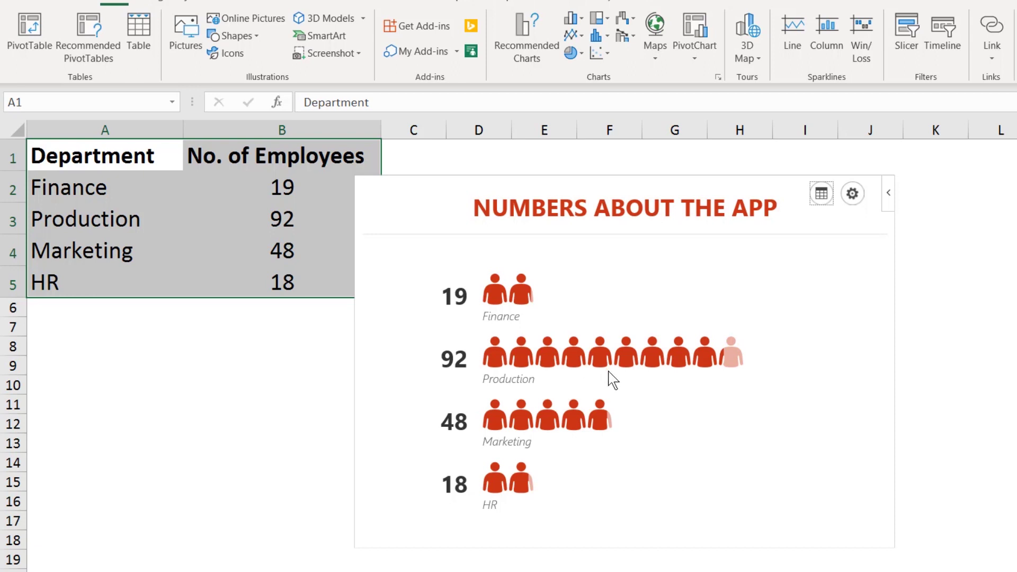
Replace the title NUMBERS ABOUT THE APP with 'No. of Employees'
{"action": "left_click", "coordinate": [822, 195]}
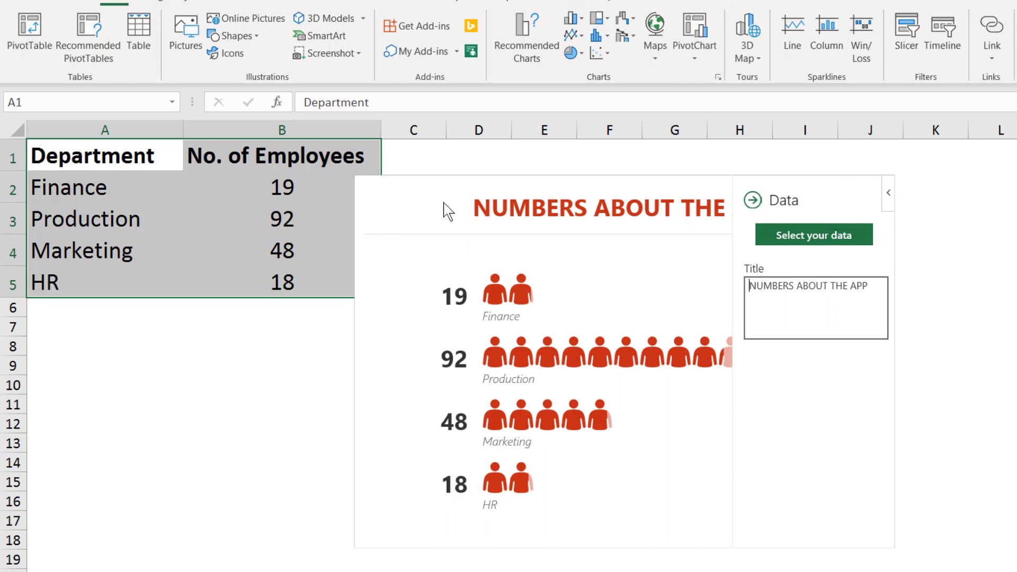
{"action": "left_click_drag", "start_coordinate": [749, 286], "coordinate": [875, 289]}
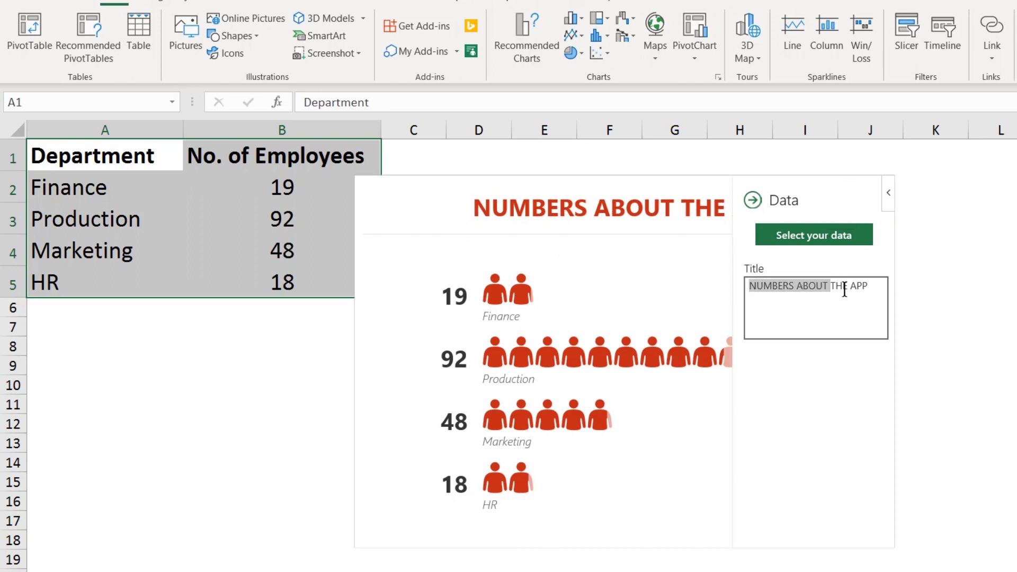
{"action": "type", "text": "No"}
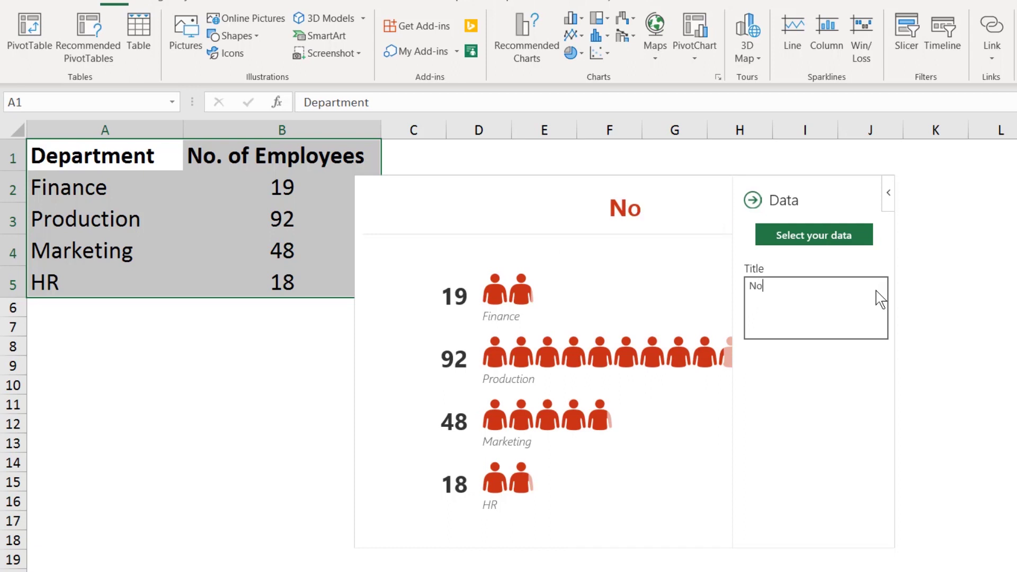
{"action": "type", "text": ". of E"}
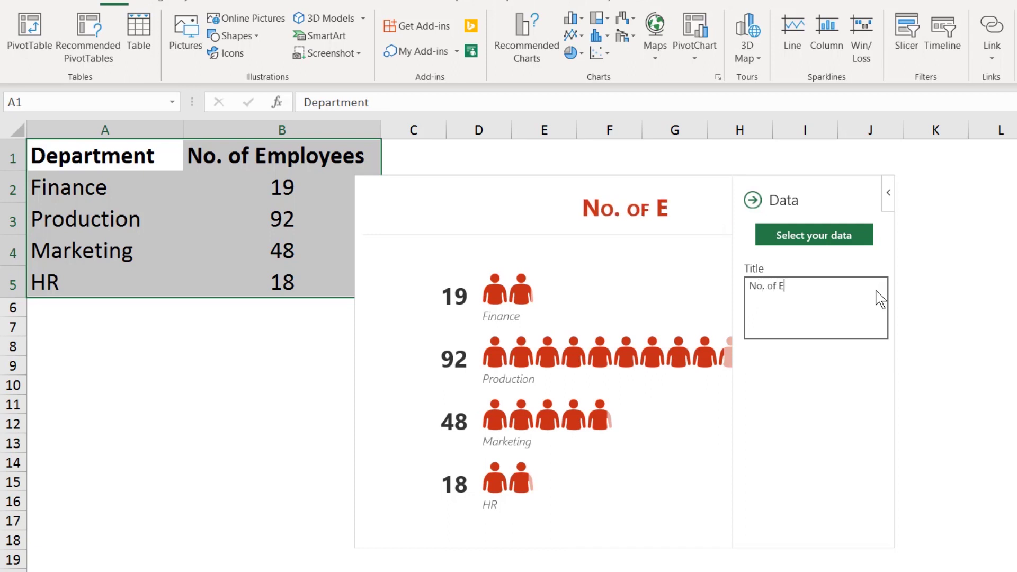
{"action": "type", "text": "mploy"}
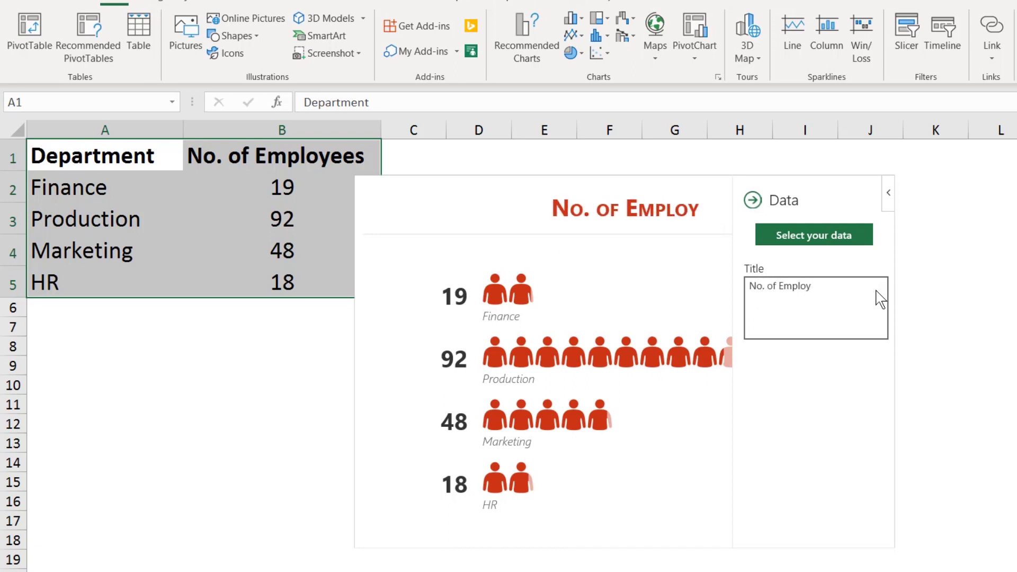
{"action": "type", "text": "ees"}
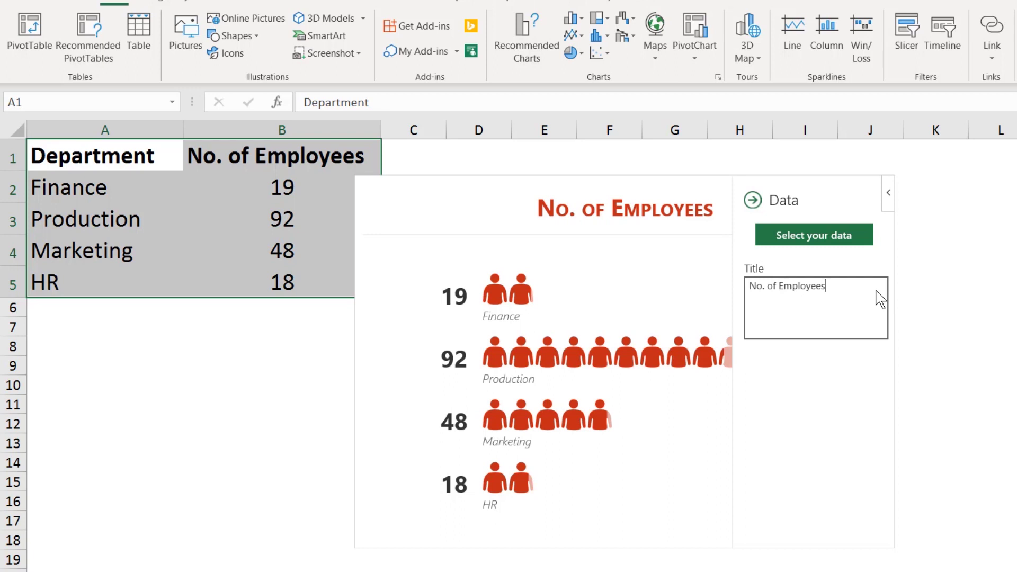
{"action": "left_click", "coordinate": [816, 435]}
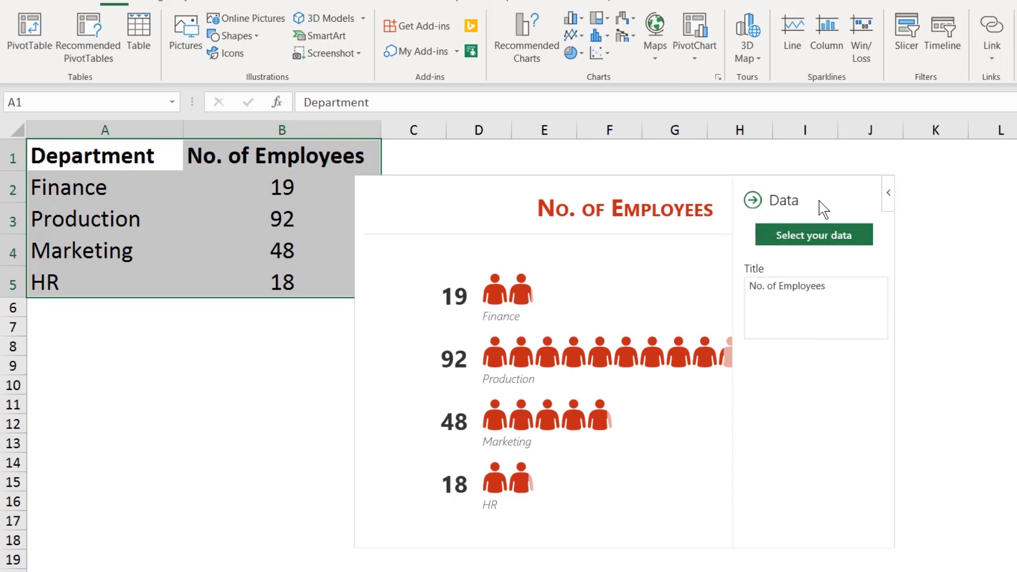
Try the Type 2, Type 1 and Type 3 layouts on the people graph
{"action": "left_click", "coordinate": [753, 202]}
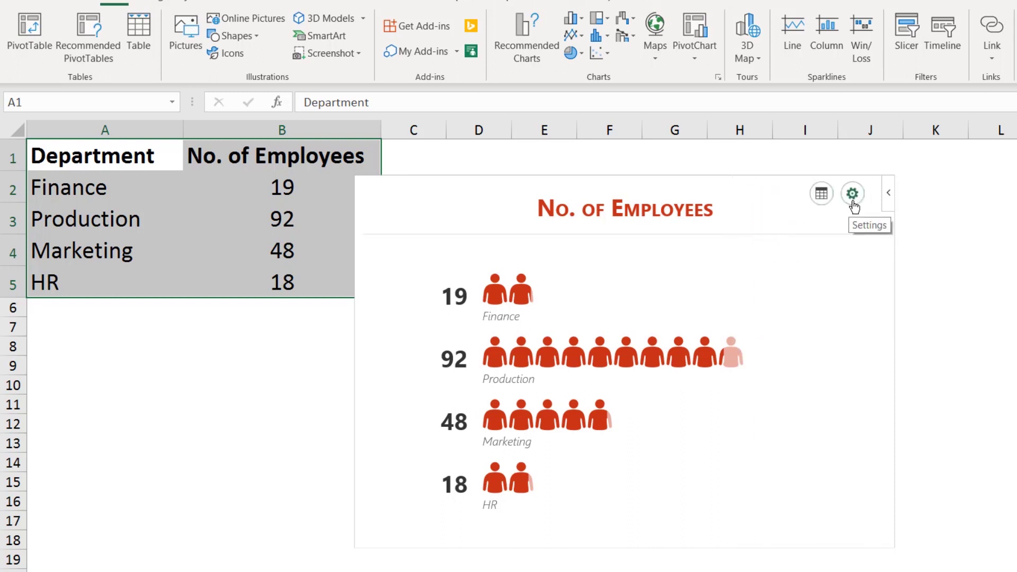
{"action": "left_click", "coordinate": [853, 202]}
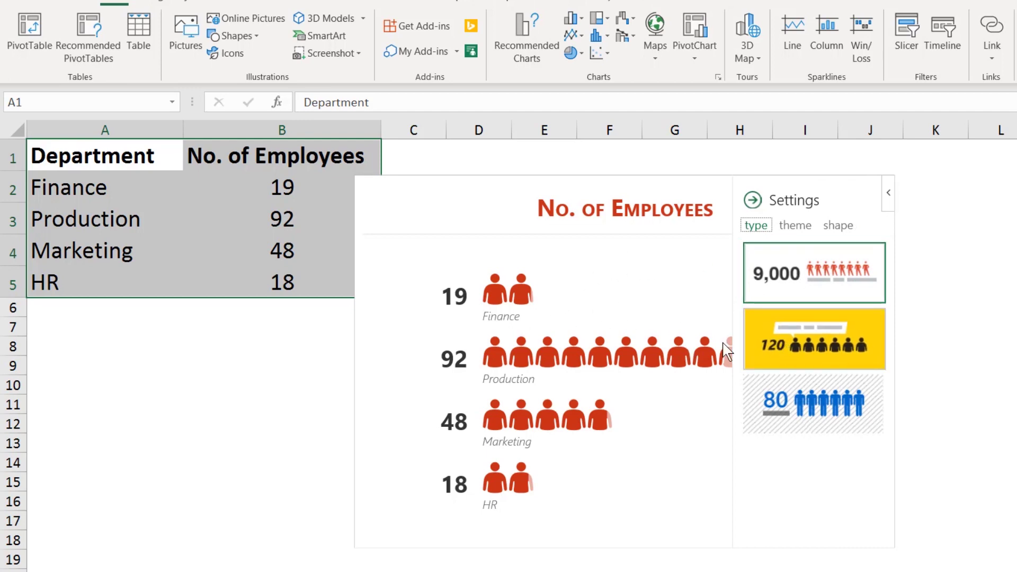
{"action": "left_click", "coordinate": [772, 338]}
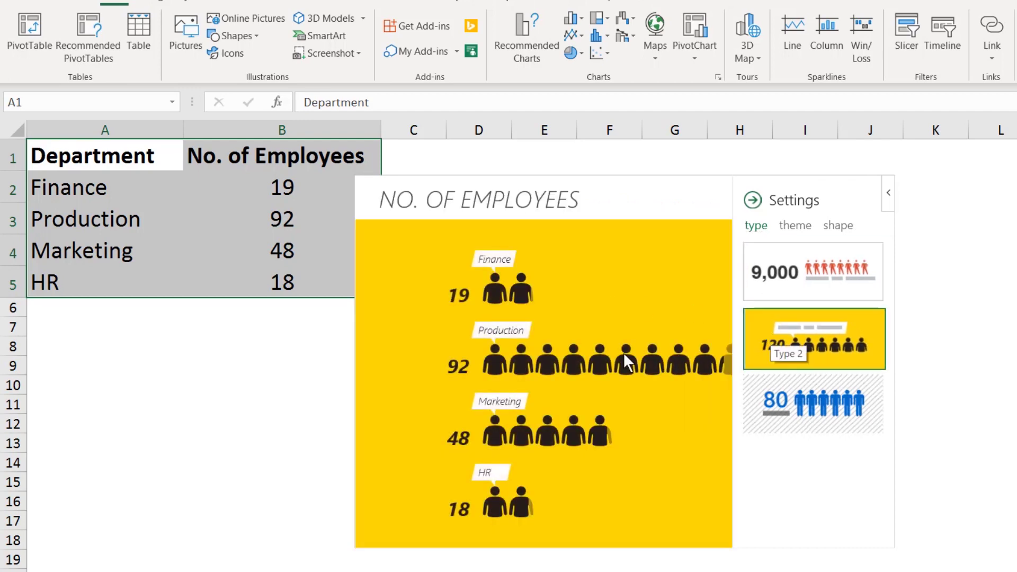
{"action": "left_click", "coordinate": [782, 279]}
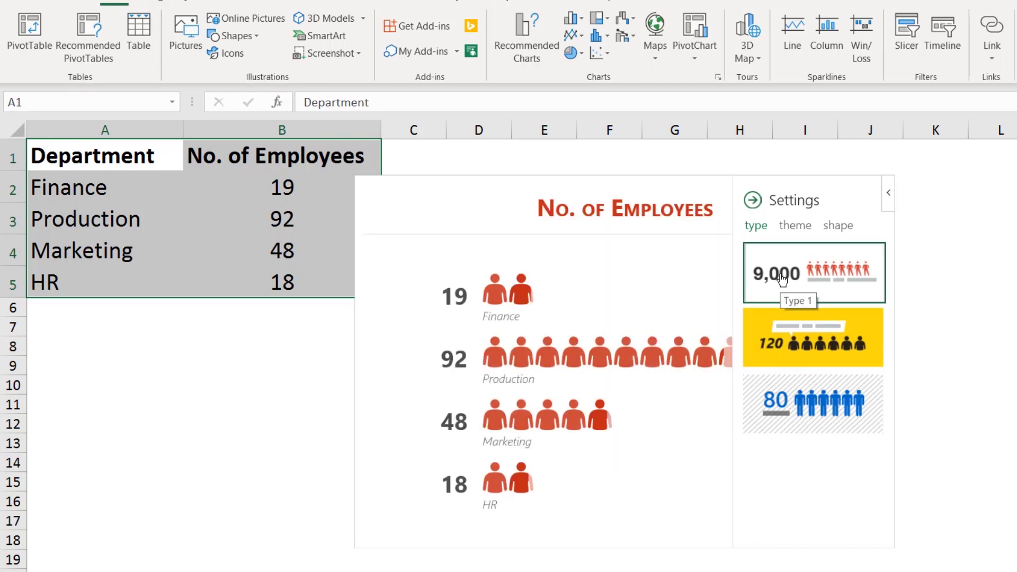
{"action": "left_click", "coordinate": [806, 407]}
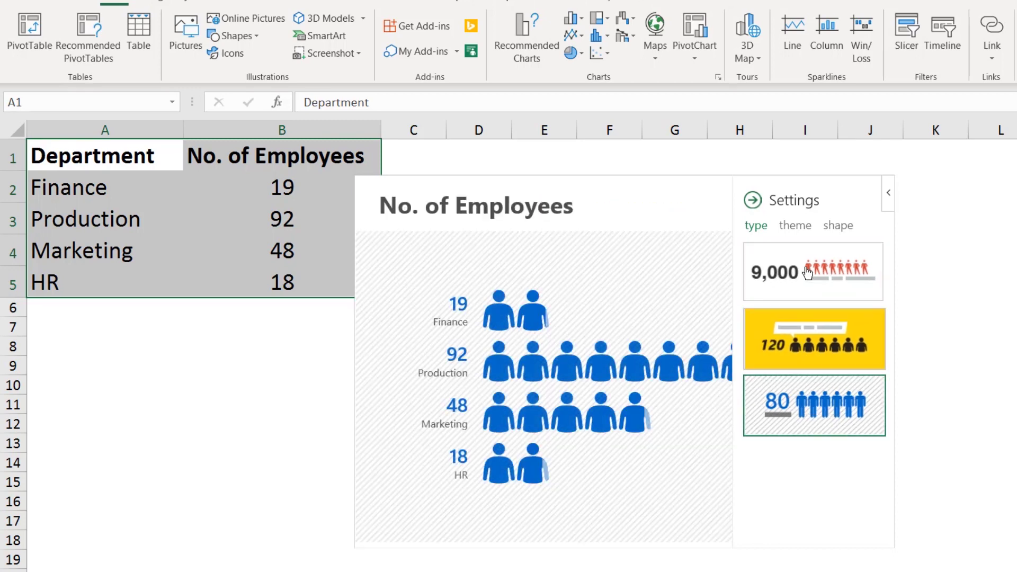
Apply the red theme with white figures and switch the icons to walking figures
{"action": "left_click", "coordinate": [796, 228]}
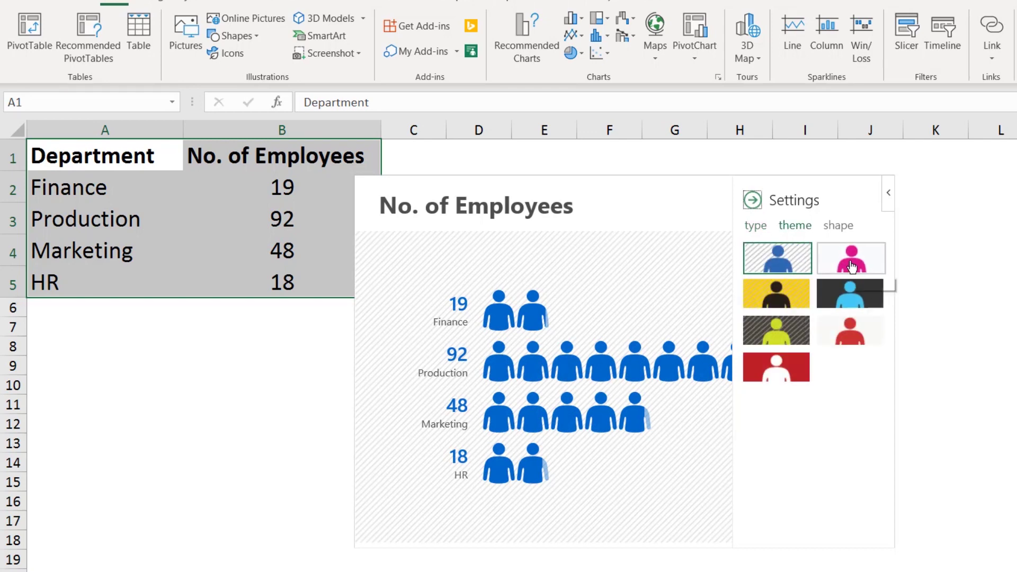
{"action": "left_click", "coordinate": [858, 268]}
{"action": "left_click", "coordinate": [767, 343]}
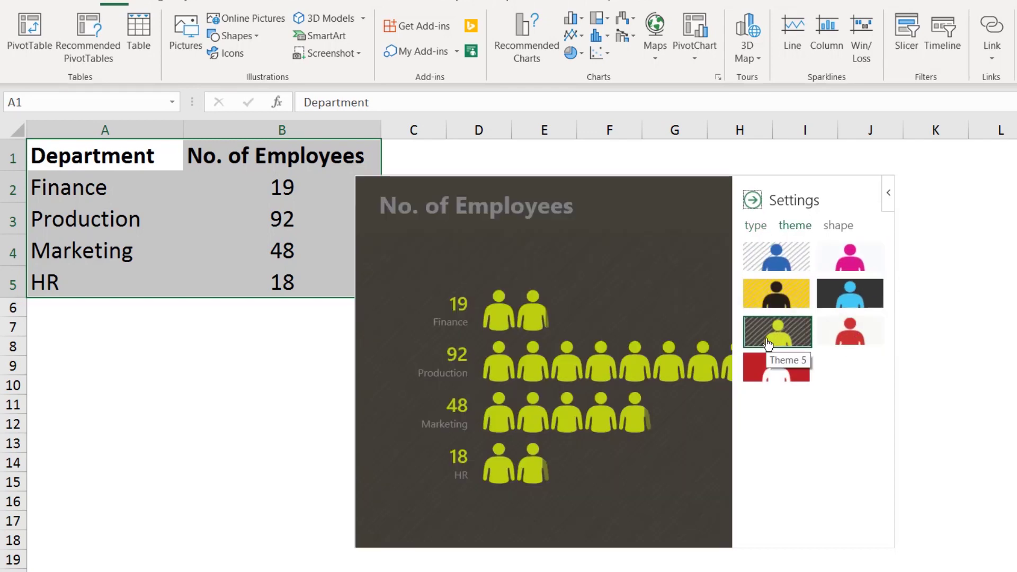
{"action": "left_click", "coordinate": [772, 372]}
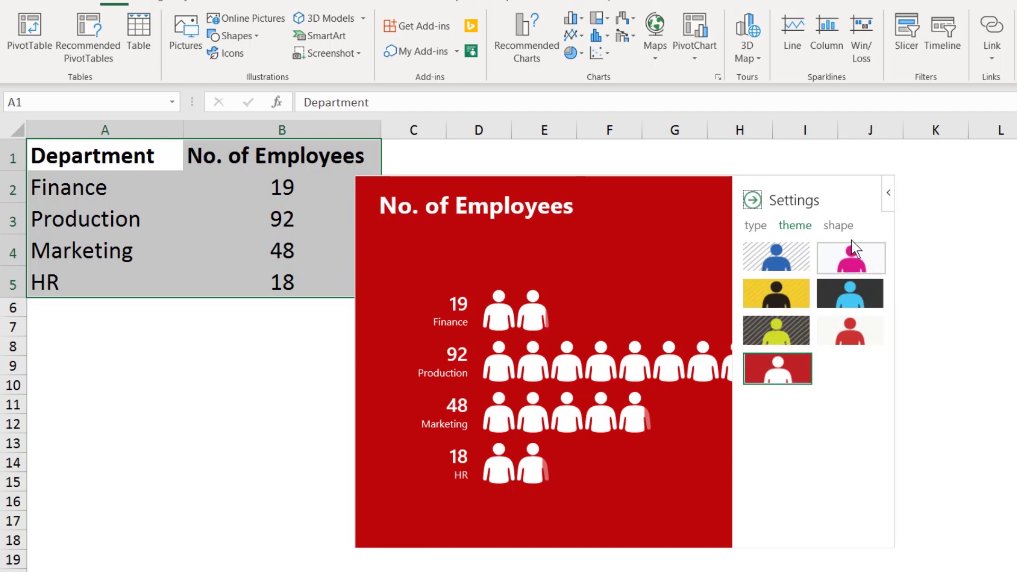
{"action": "left_click", "coordinate": [840, 226]}
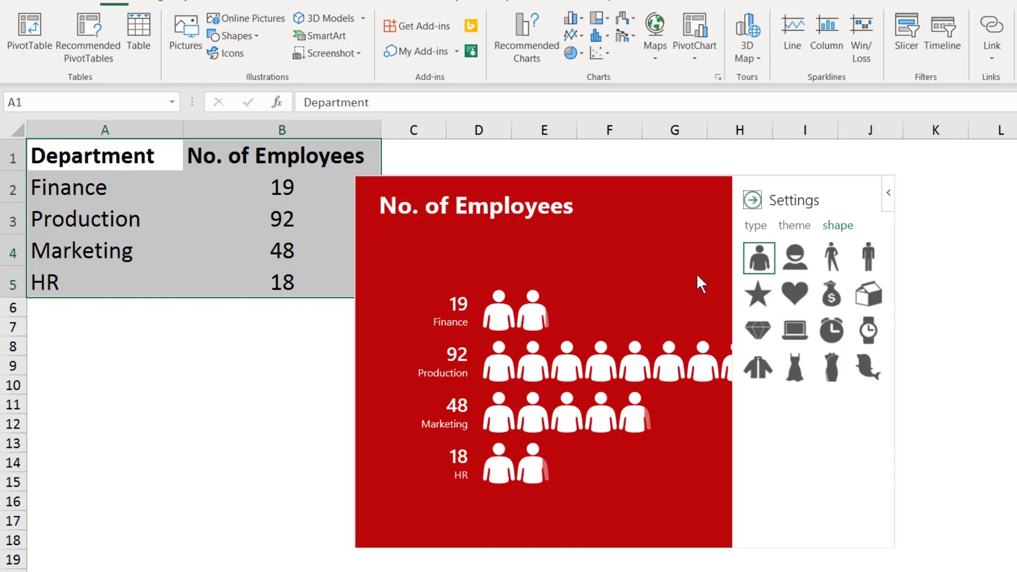
{"action": "left_click", "coordinate": [828, 264]}
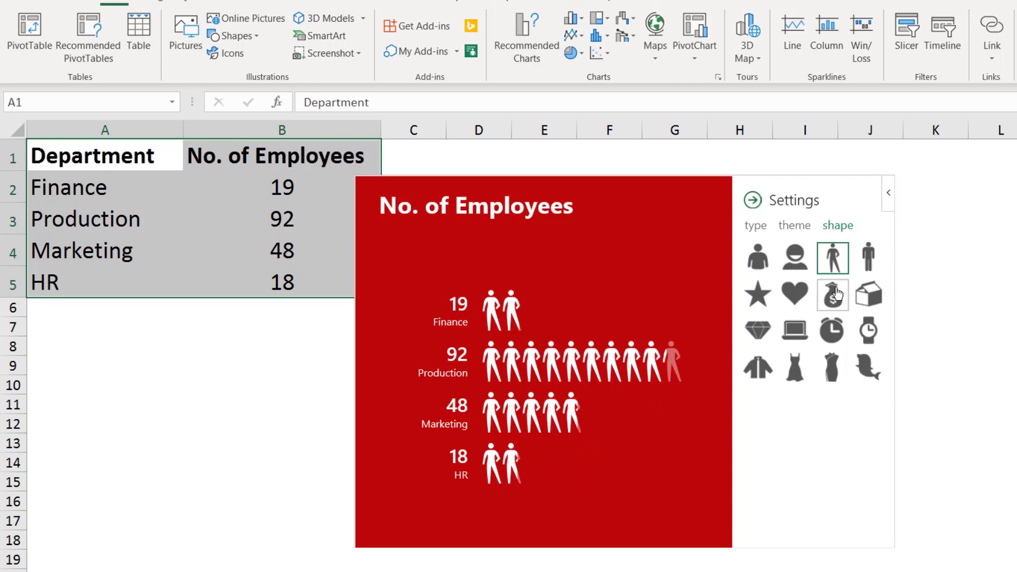
Try Type 1 with small red figures, then settle on the blue hatched Type 3 layout
{"action": "left_click", "coordinate": [797, 228]}
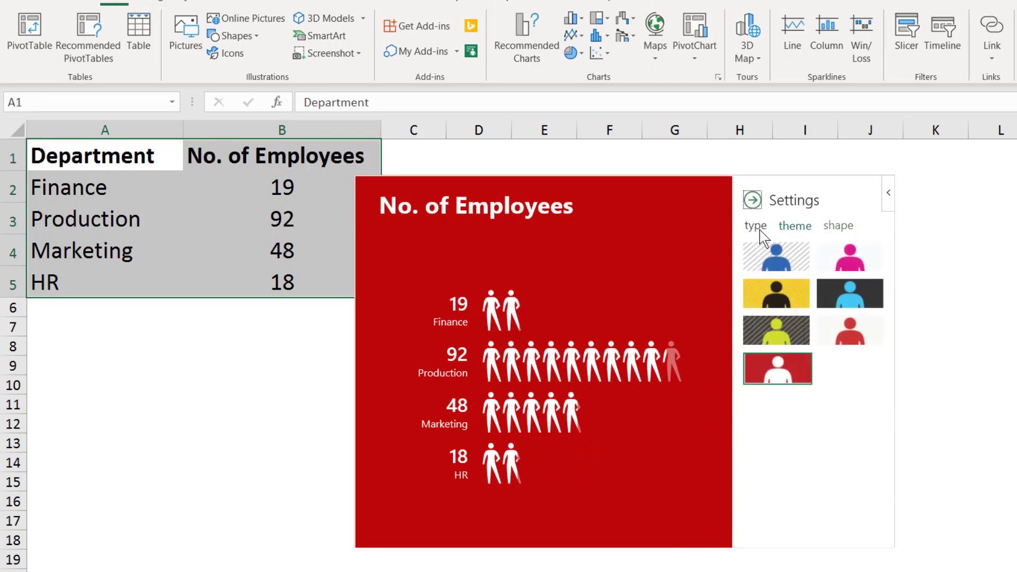
{"action": "left_click", "coordinate": [756, 227]}
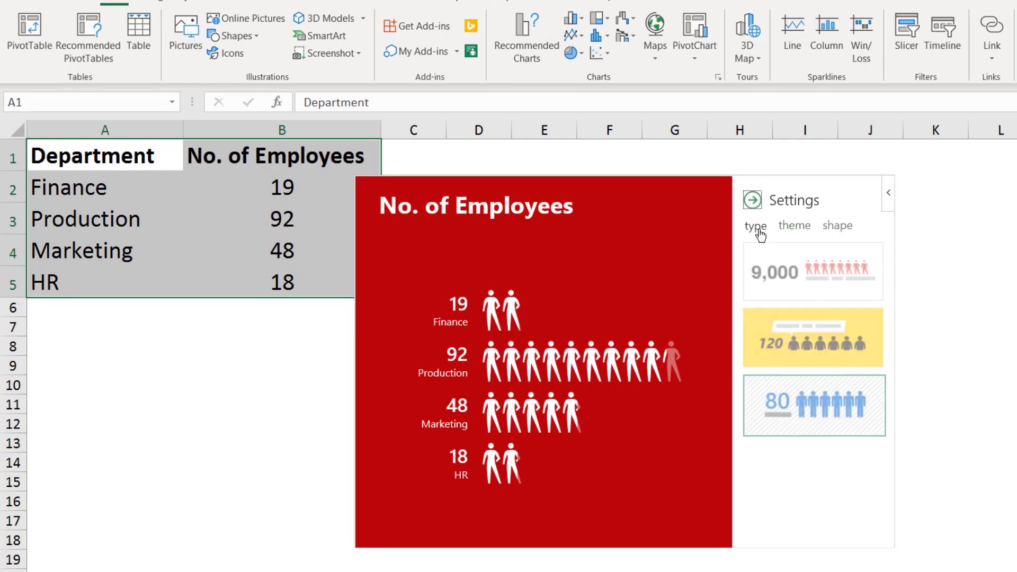
{"action": "left_click", "coordinate": [792, 288]}
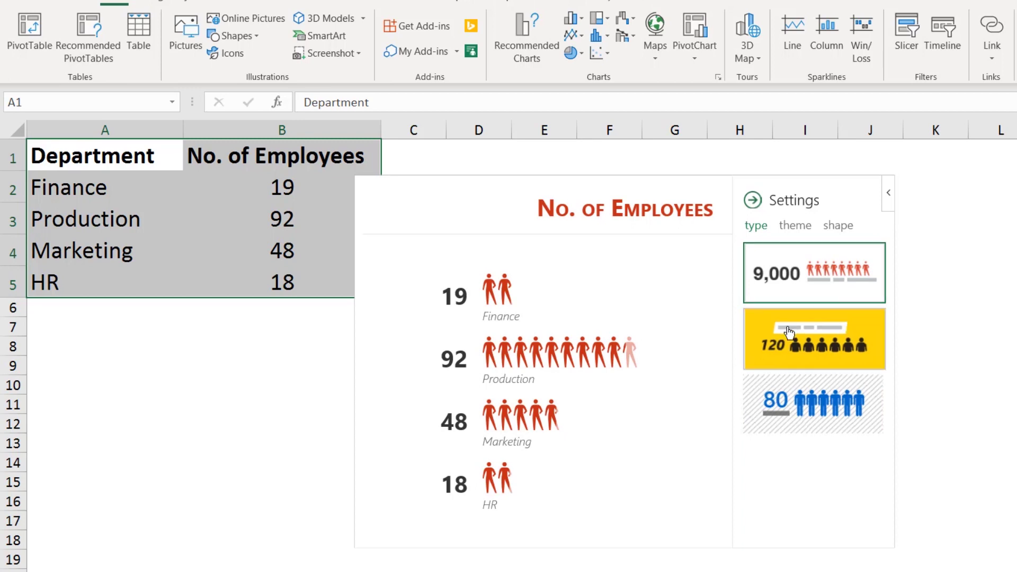
{"action": "left_click", "coordinate": [809, 406]}
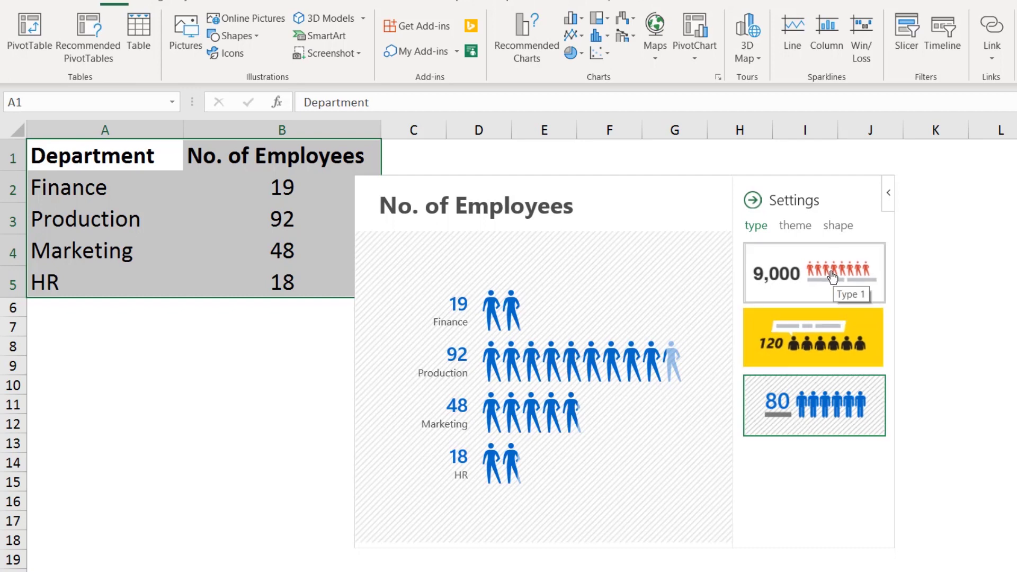
{"action": "left_click", "coordinate": [796, 226]}
{"action": "left_click", "coordinate": [838, 225]}
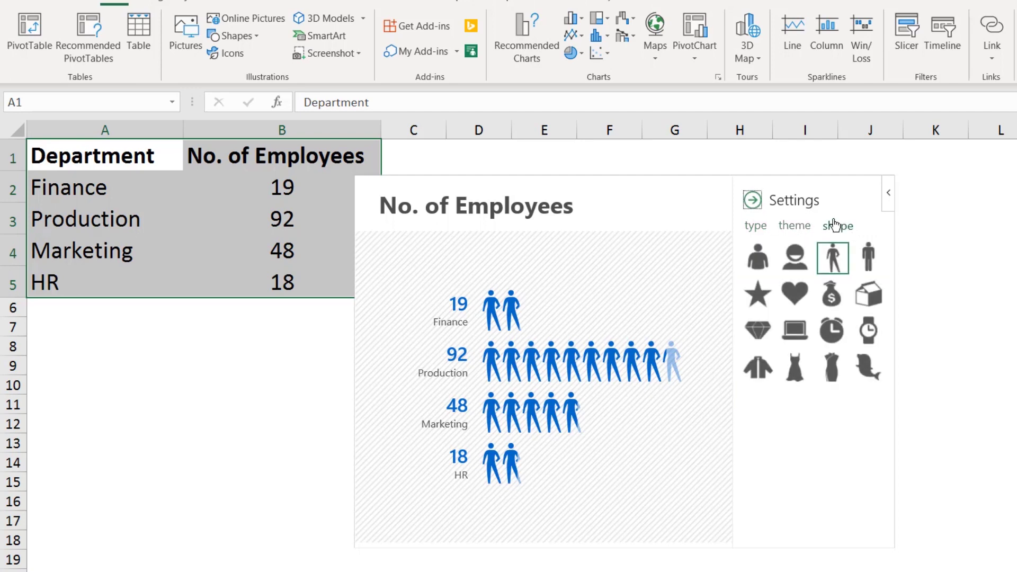
Close the graph settings and stretch the people graph to the window's right edge
{"action": "left_click", "coordinate": [751, 201]}
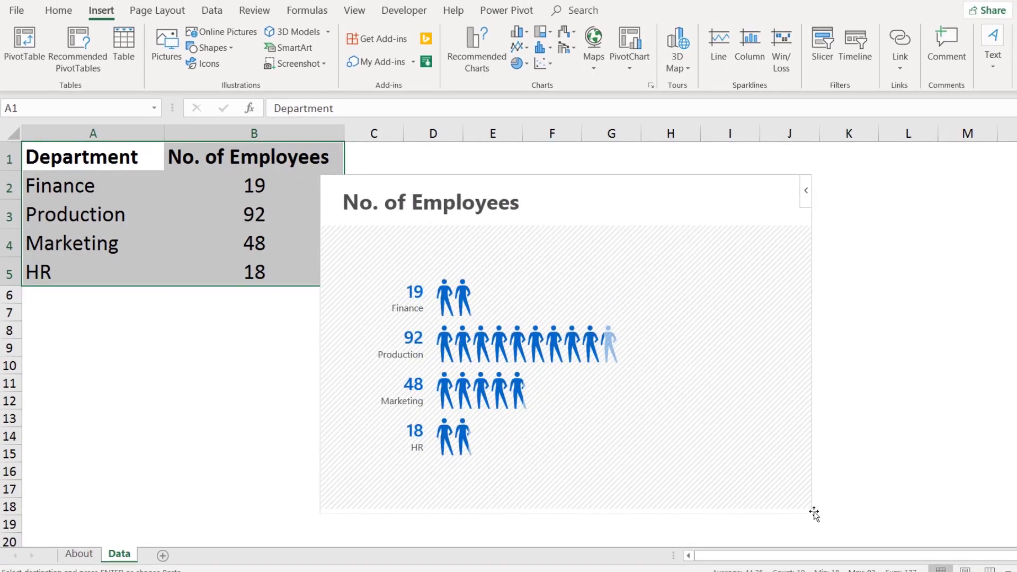
{"action": "left_click", "coordinate": [814, 513]}
{"action": "left_click_drag", "start_coordinate": [877, 514], "coordinate": [1014, 513]}
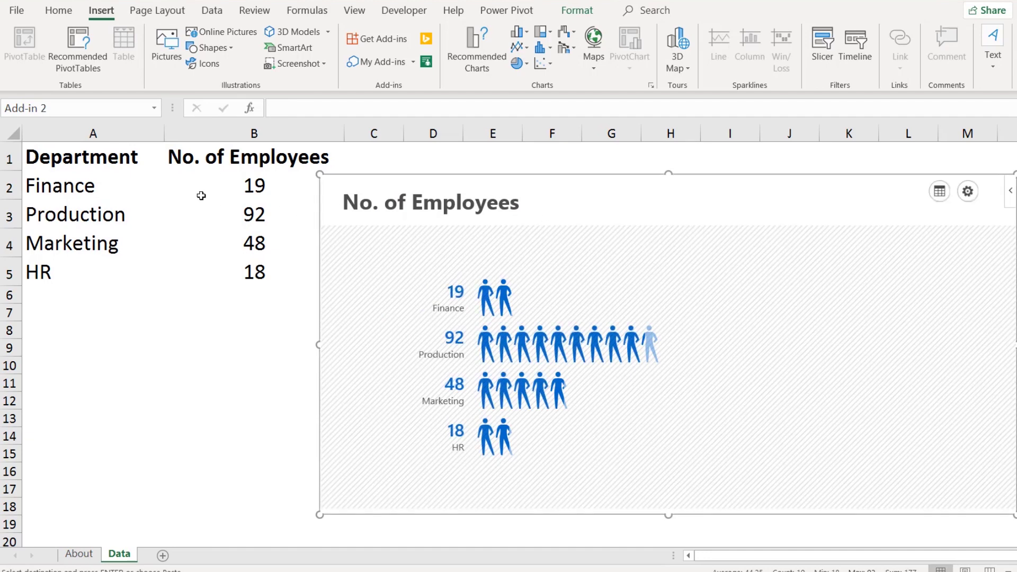
{"action": "left_click", "coordinate": [226, 191]}
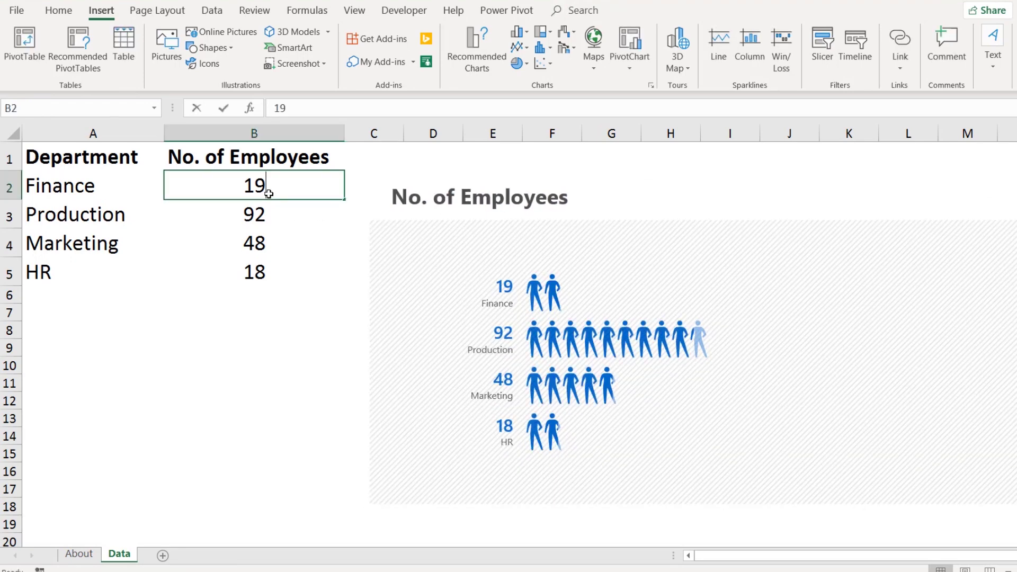
Enter =RANDBETWEEN(10,99) in B2 and fill it down to B5
{"action": "type", "text": "=ran"}
{"action": "key", "text": "Down"}
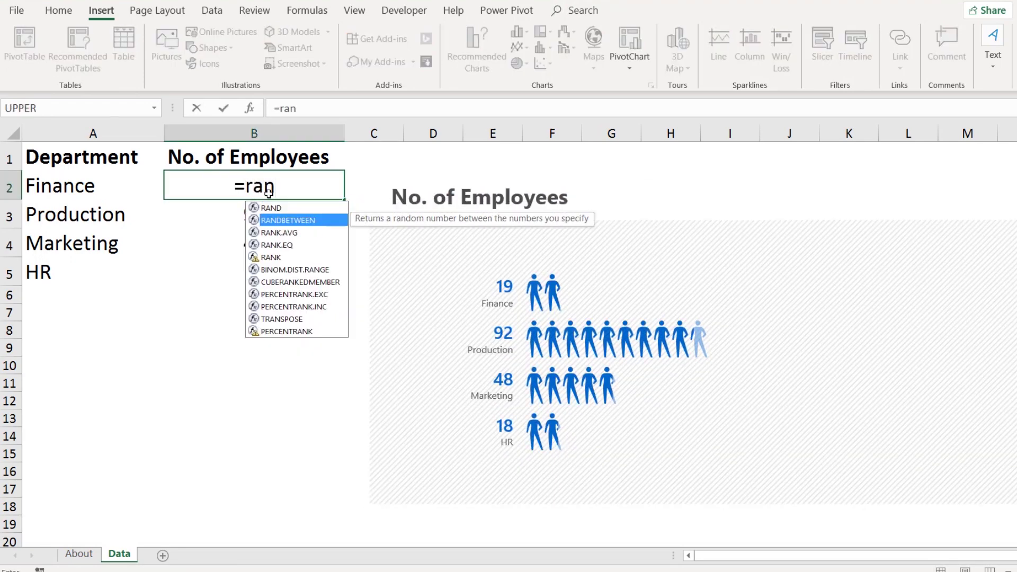
{"action": "key", "text": "Tab"}
{"action": "type", "text": "10"}
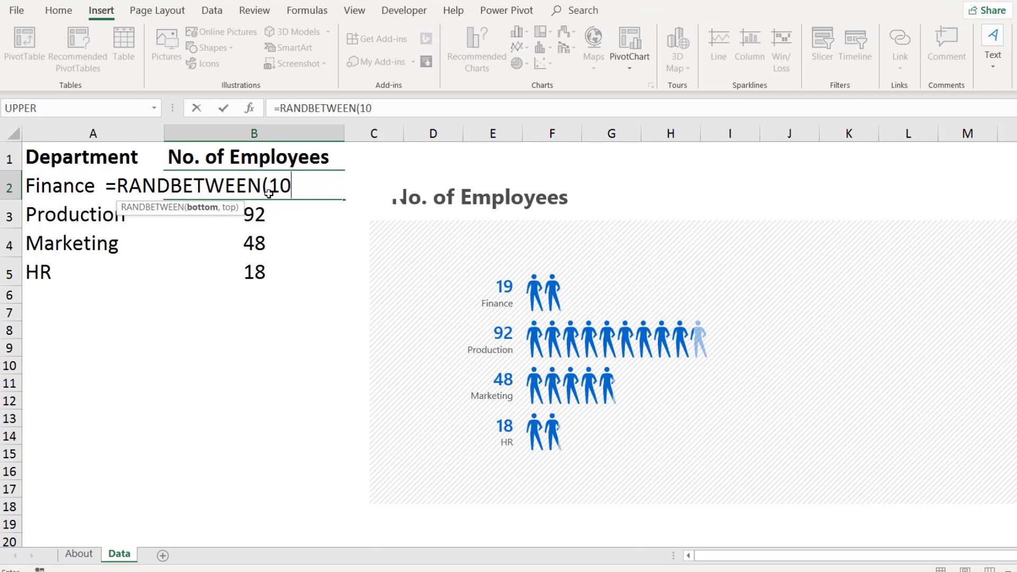
{"action": "type", "text": ",99"}
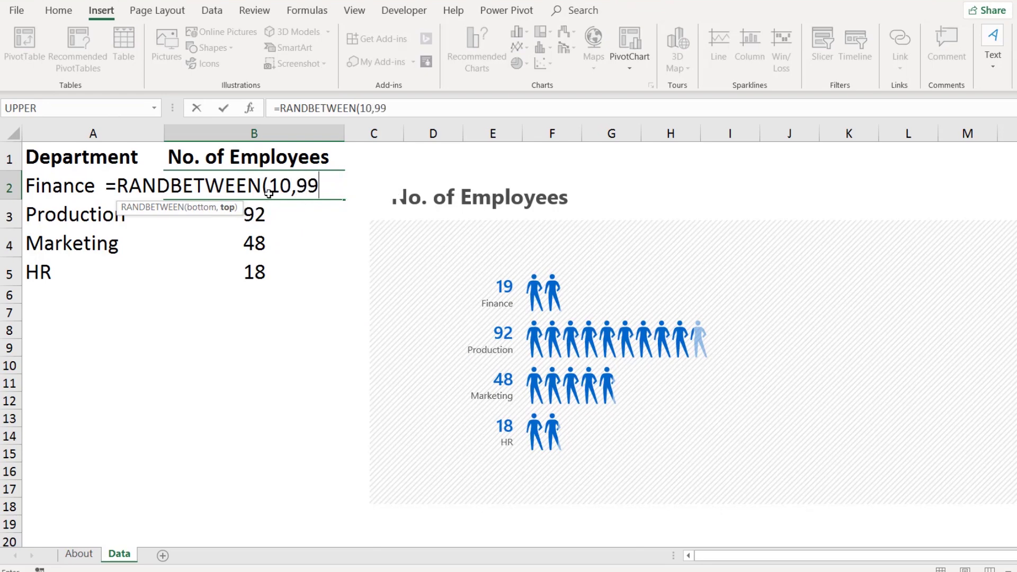
{"action": "type", "text": ")"}
{"action": "key", "text": "Return"}
{"action": "left_click", "coordinate": [286, 194]}
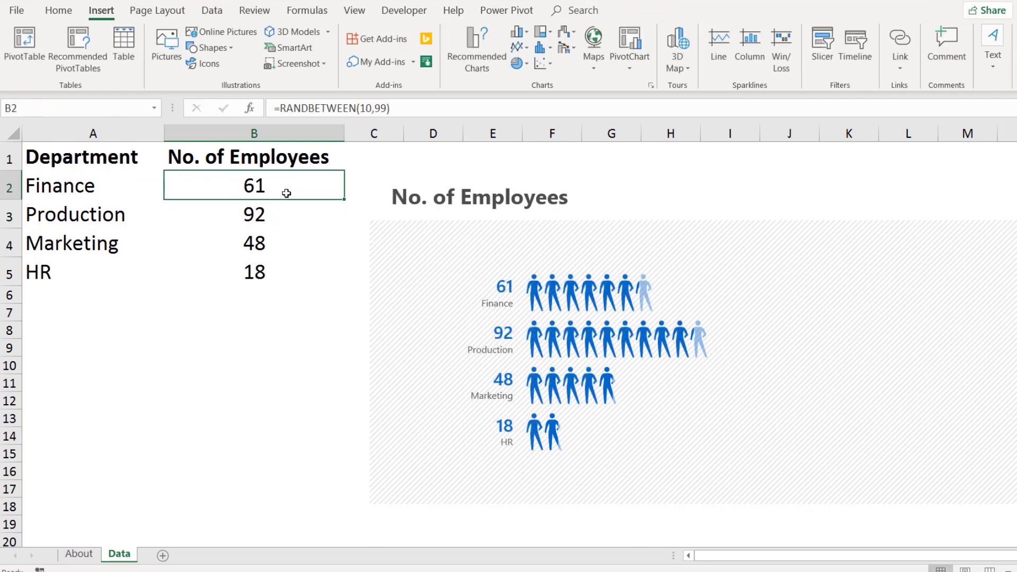
{"action": "left_click_drag", "start_coordinate": [349, 197], "coordinate": [345, 285]}
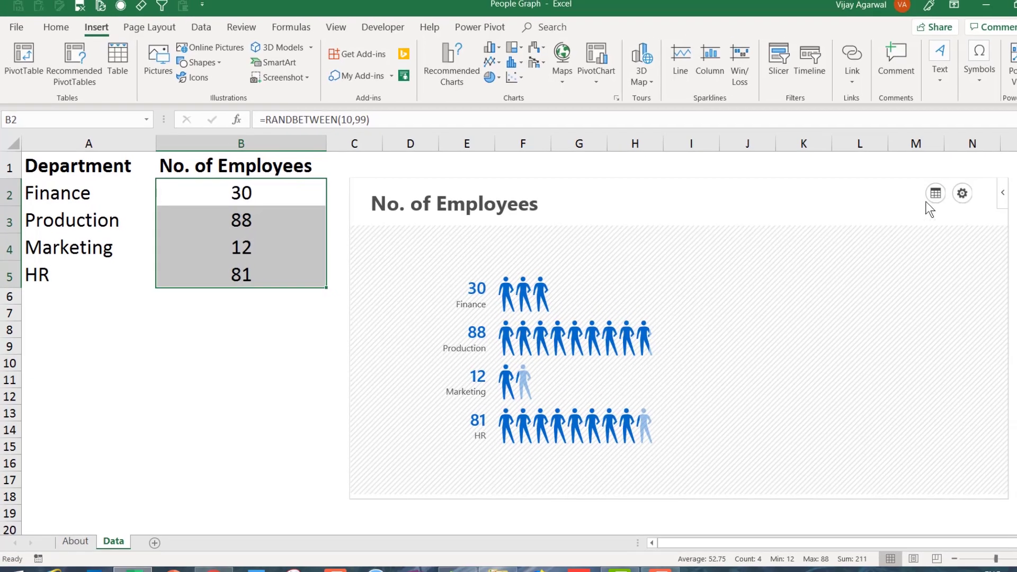
Switch the people graph to the yellow labelled-callout Type 2 layout
{"action": "left_click", "coordinate": [936, 195]}
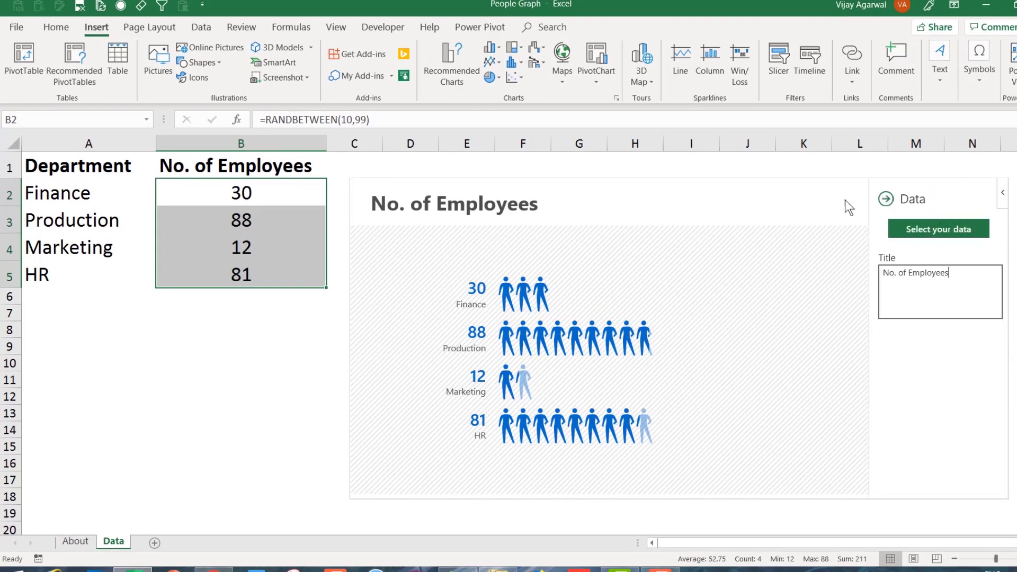
{"action": "left_click", "coordinate": [886, 199]}
{"action": "left_click", "coordinate": [961, 195]}
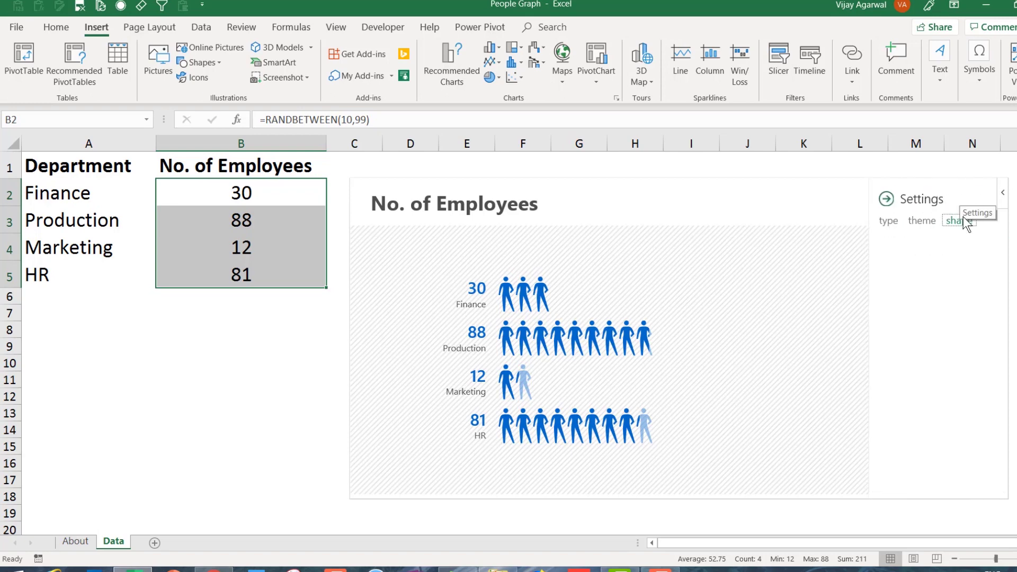
{"action": "left_click", "coordinate": [959, 221]}
{"action": "left_click", "coordinate": [922, 220]}
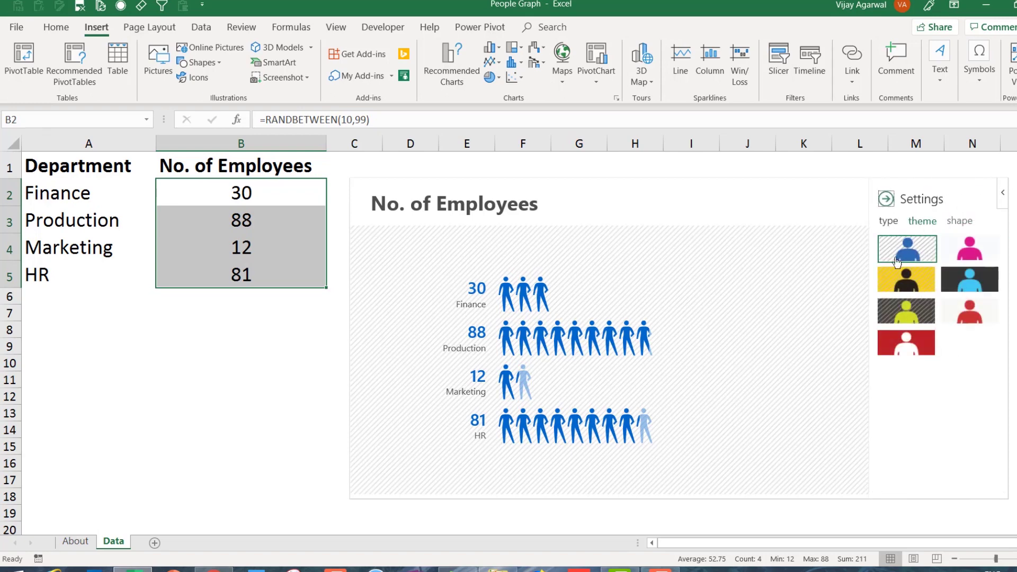
{"action": "left_click", "coordinate": [887, 221]}
{"action": "left_click", "coordinate": [939, 318]}
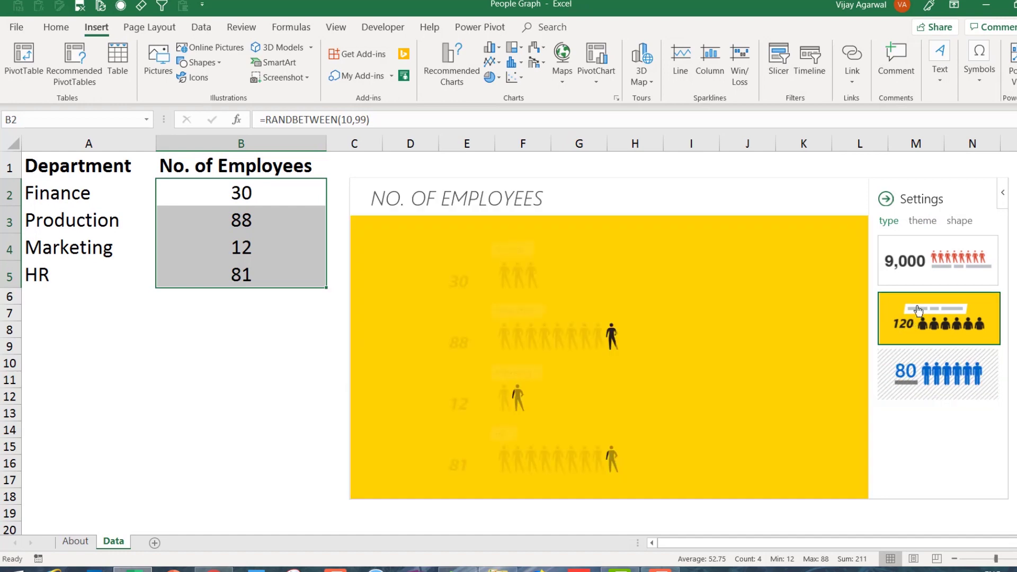
Apply the dark theme with blue figures and solid person icons
{"action": "left_click", "coordinate": [922, 220]}
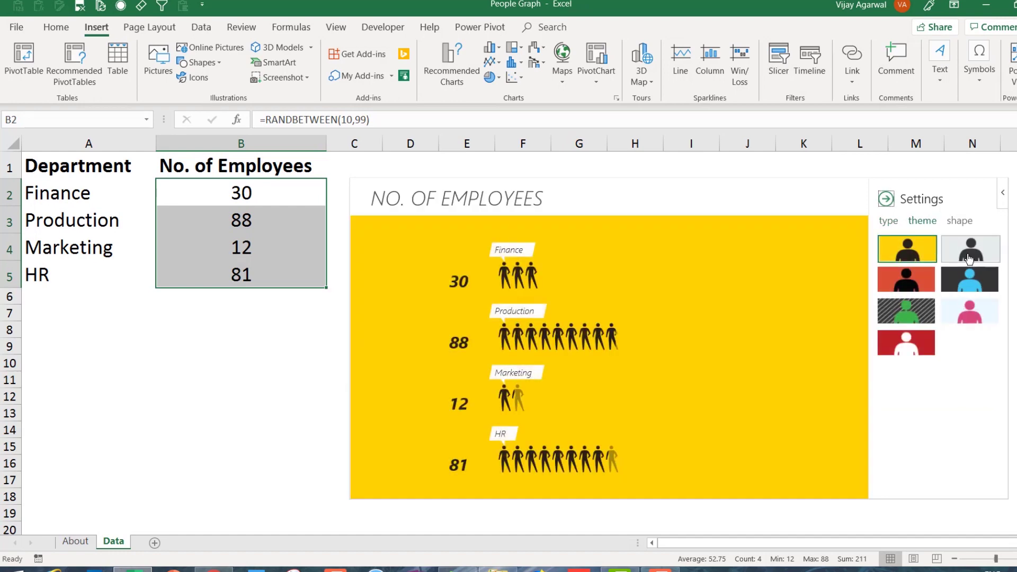
{"action": "left_click", "coordinate": [967, 284]}
{"action": "left_click", "coordinate": [959, 220]}
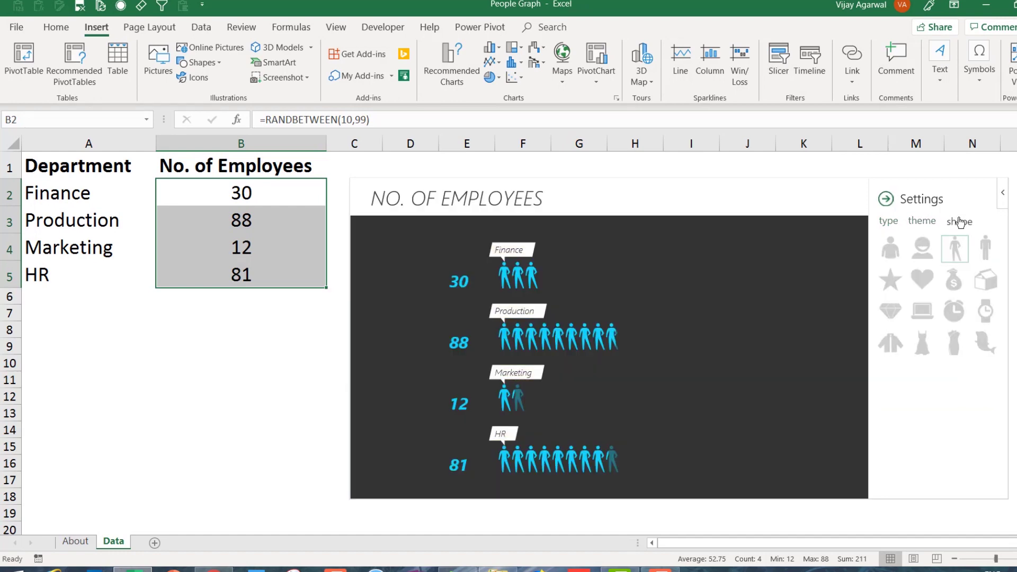
{"action": "left_click", "coordinate": [890, 247]}
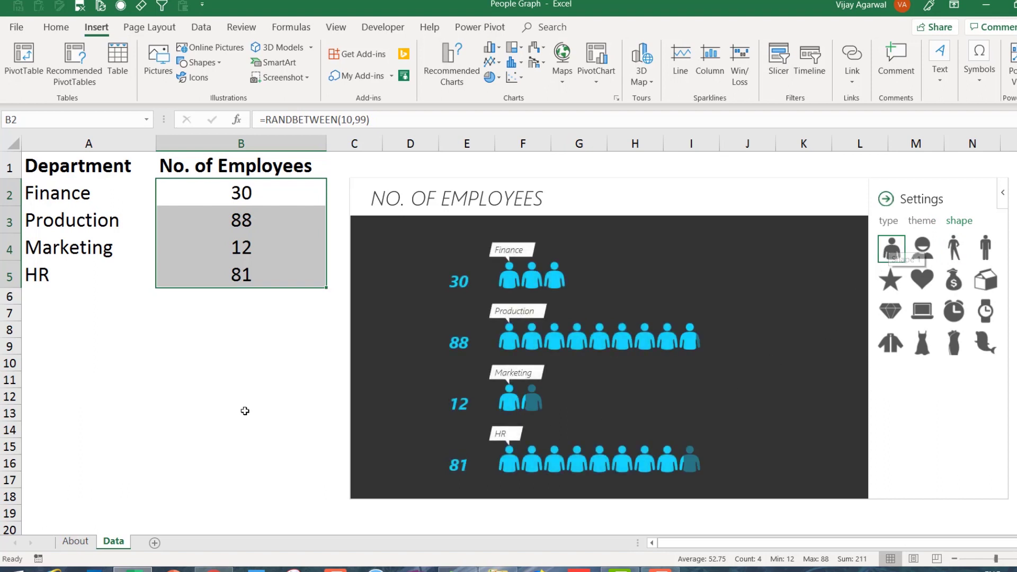
{"action": "left_click", "coordinate": [202, 276]}
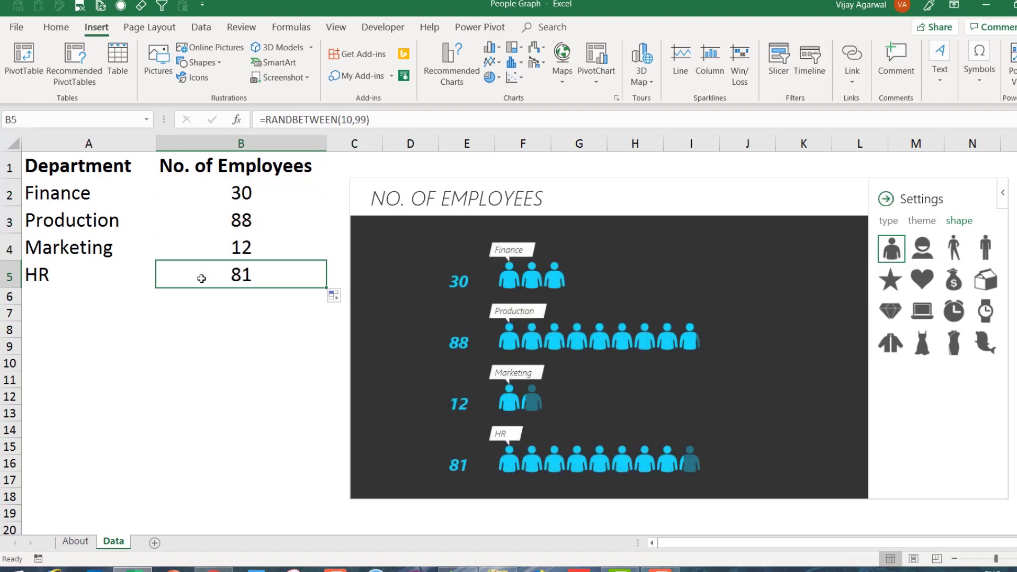
Run Calculate Now five times, ending with headcounts 42, 56, 52 and 89
{"action": "left_click", "coordinate": [201, 28]}
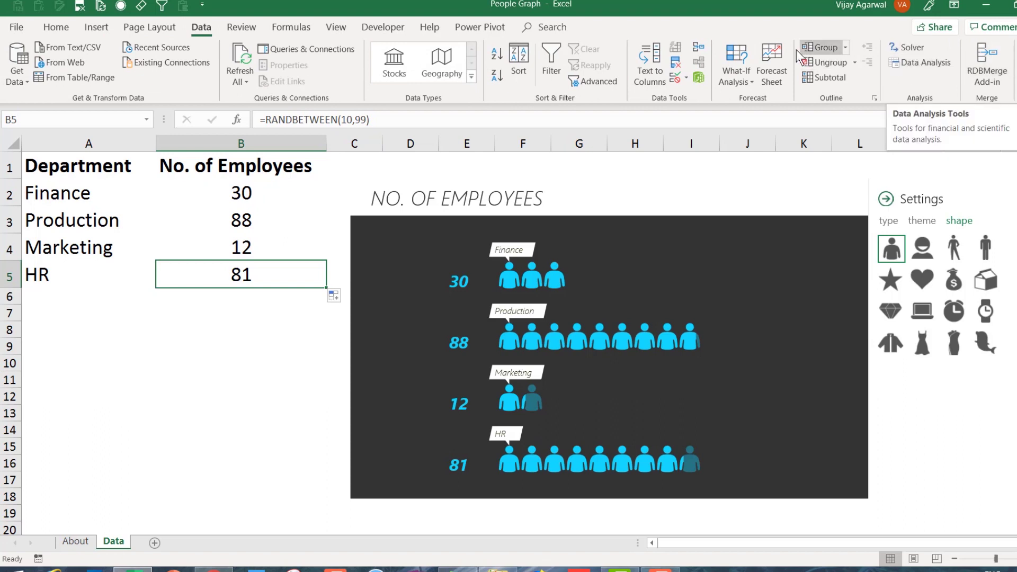
{"action": "left_click", "coordinate": [291, 27]}
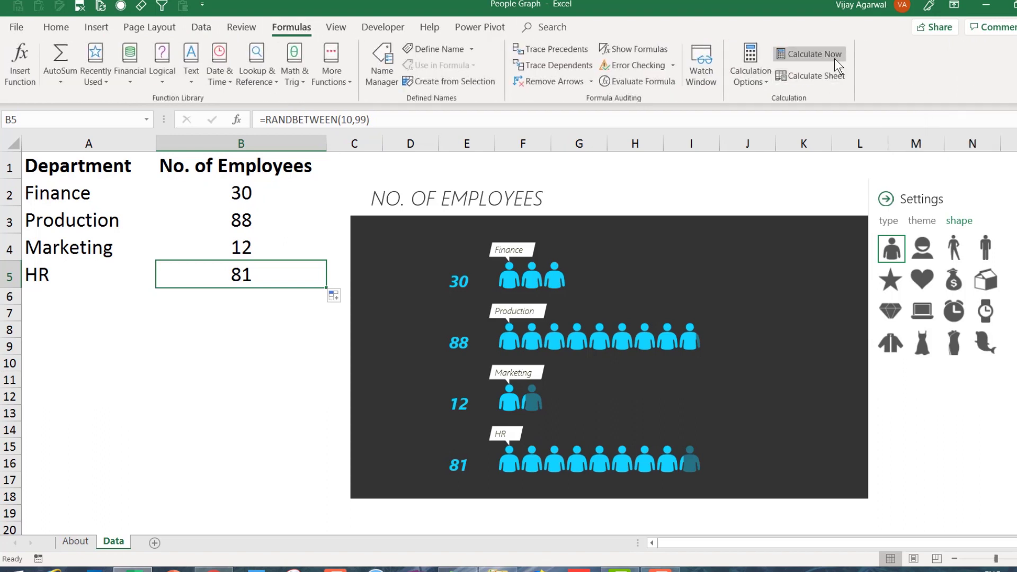
{"action": "left_click", "coordinate": [835, 59]}
{"action": "left_click", "coordinate": [834, 59]}
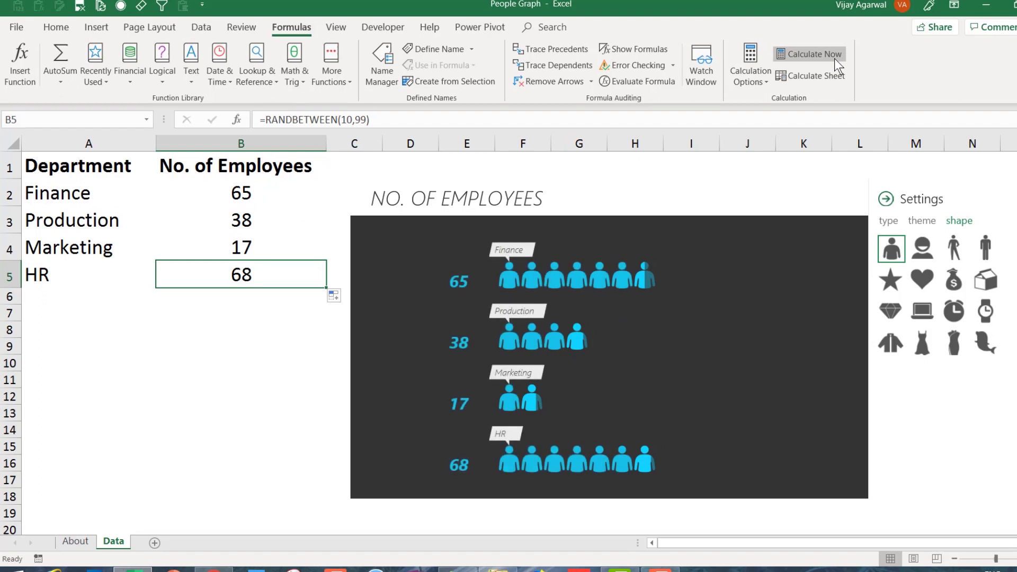
{"action": "left_click", "coordinate": [834, 59]}
{"action": "left_click", "coordinate": [834, 58]}
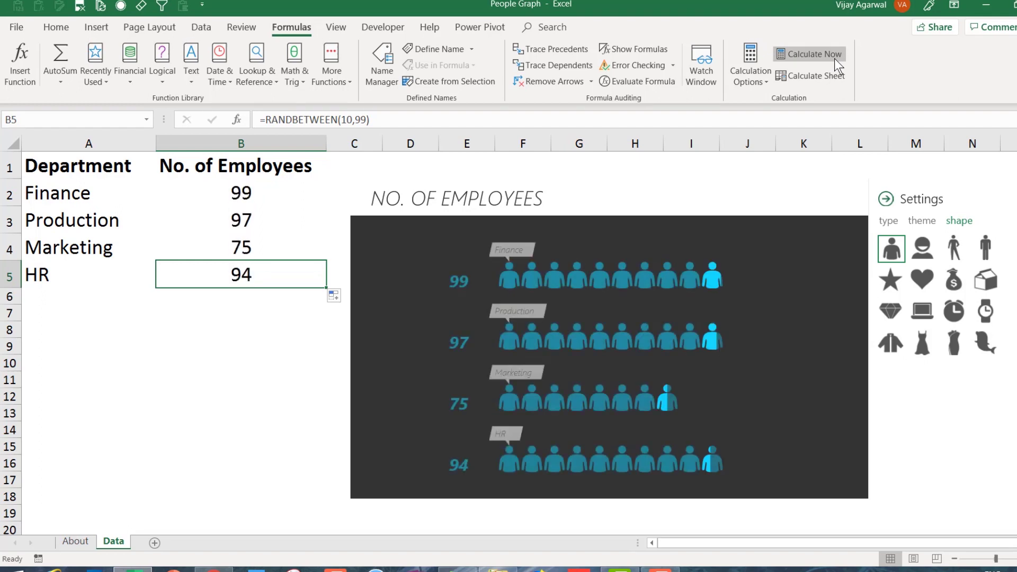
{"action": "left_click", "coordinate": [835, 58]}
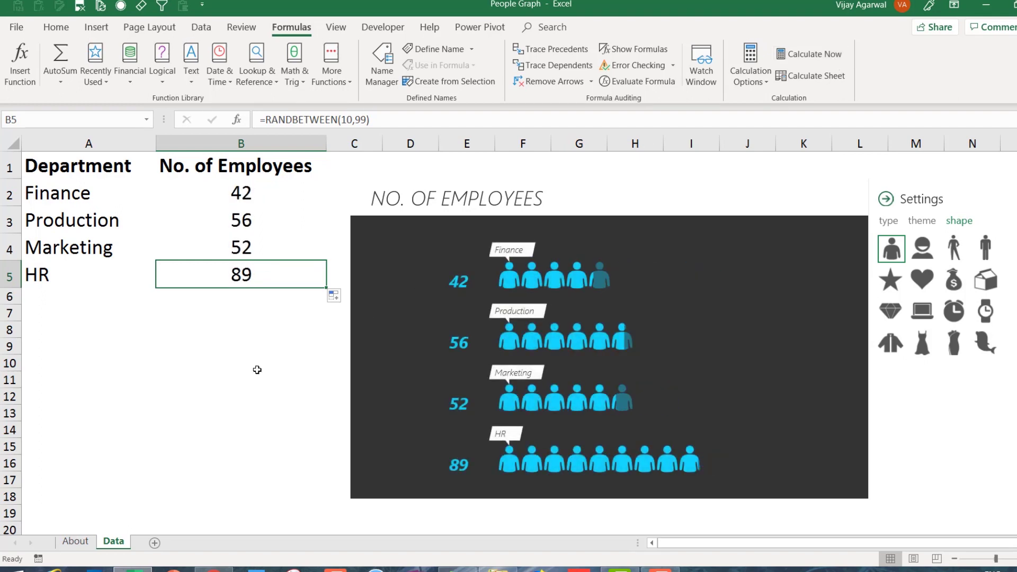